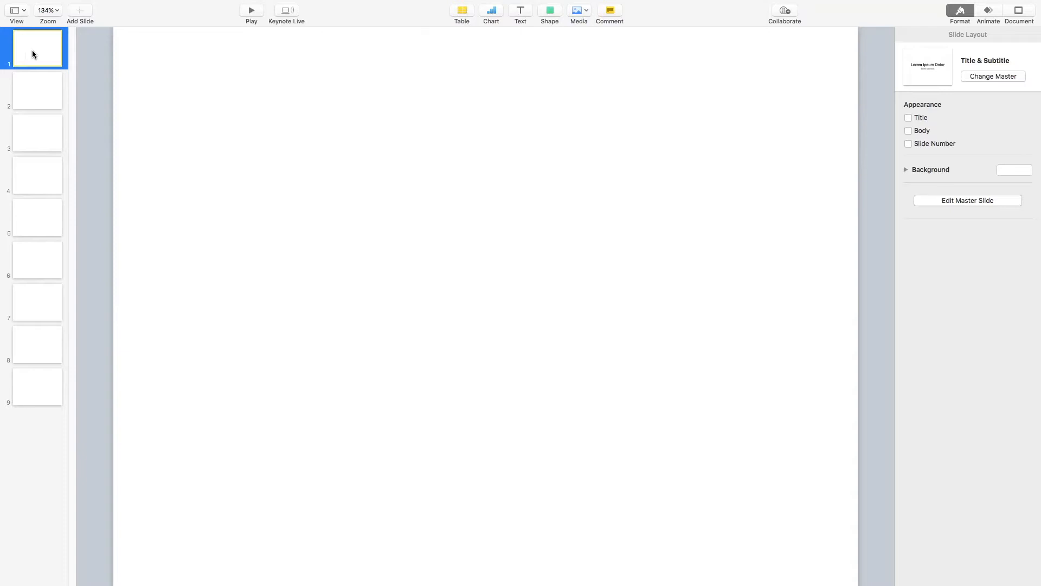
- Add three more blank slides to the presentation
key("Return")
key("Return")
key("Return")
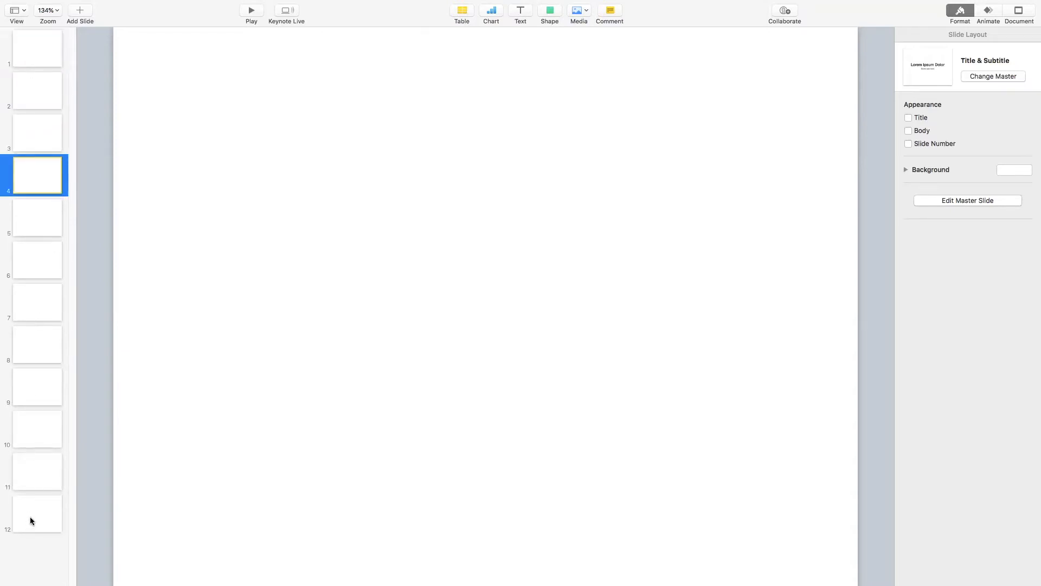
- Place the "Goldilocks and the Three Bears" cover illustration on slide 1 and align it to fill the whole slide
left_click(35, 54)
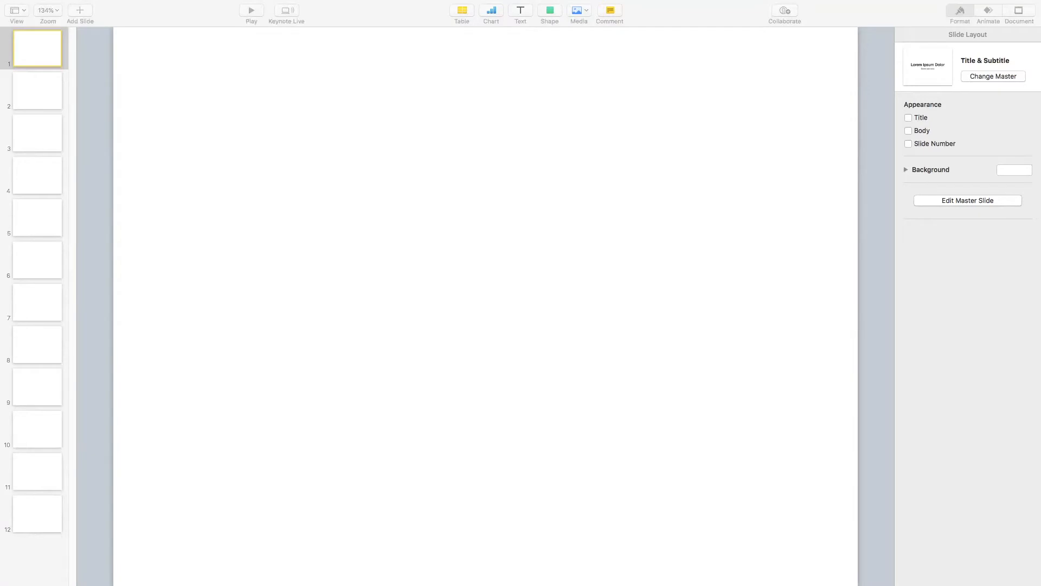
left_click_drag(581, 157, 453, 170)
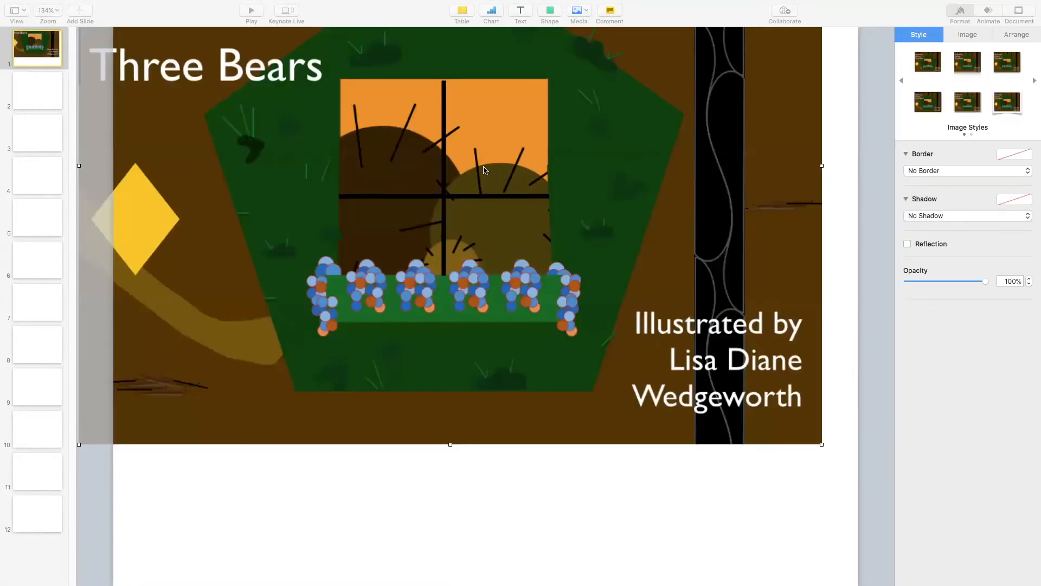
left_click_drag(558, 225, 593, 368)
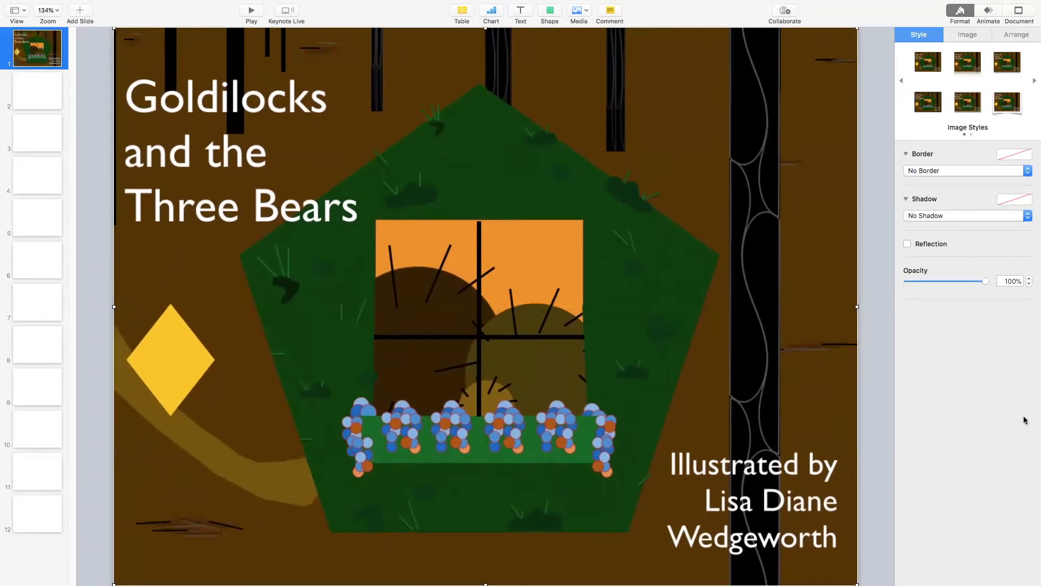
left_click(884, 360)
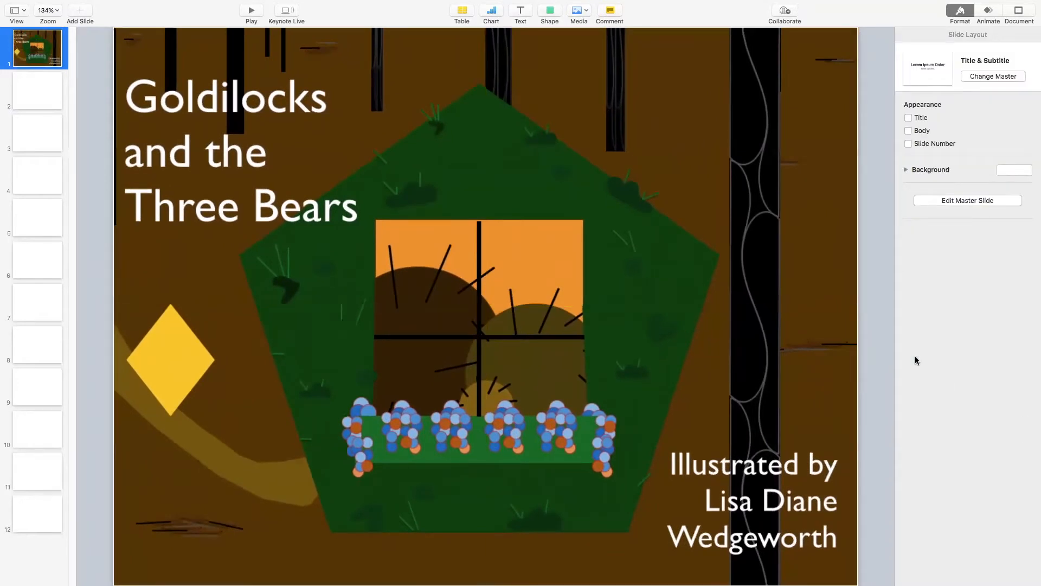
- Place the illustration of the green house in the forest on slide 2 and align it with the slide
left_click(45, 96)
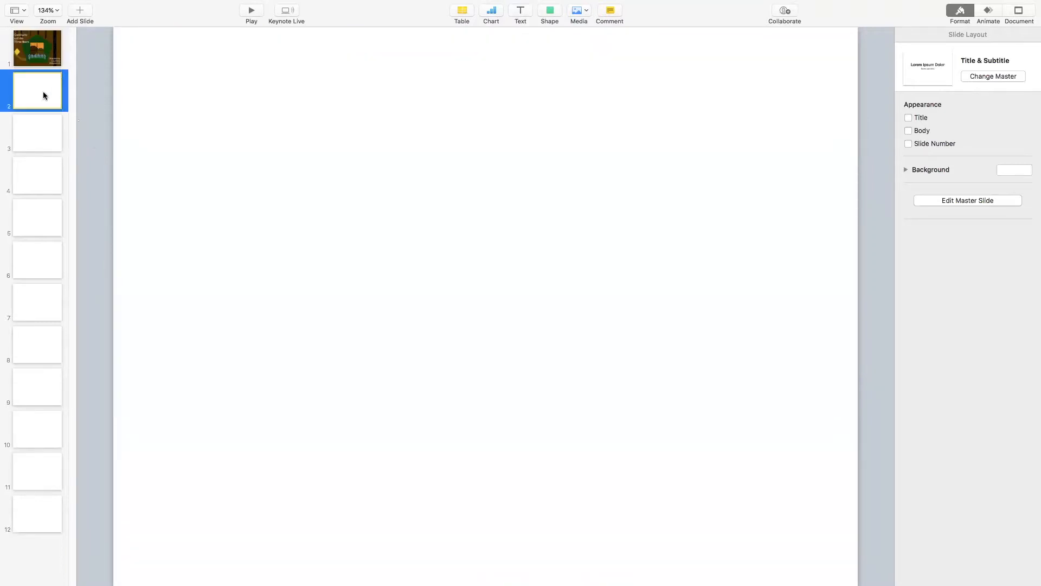
key("super+Tab")
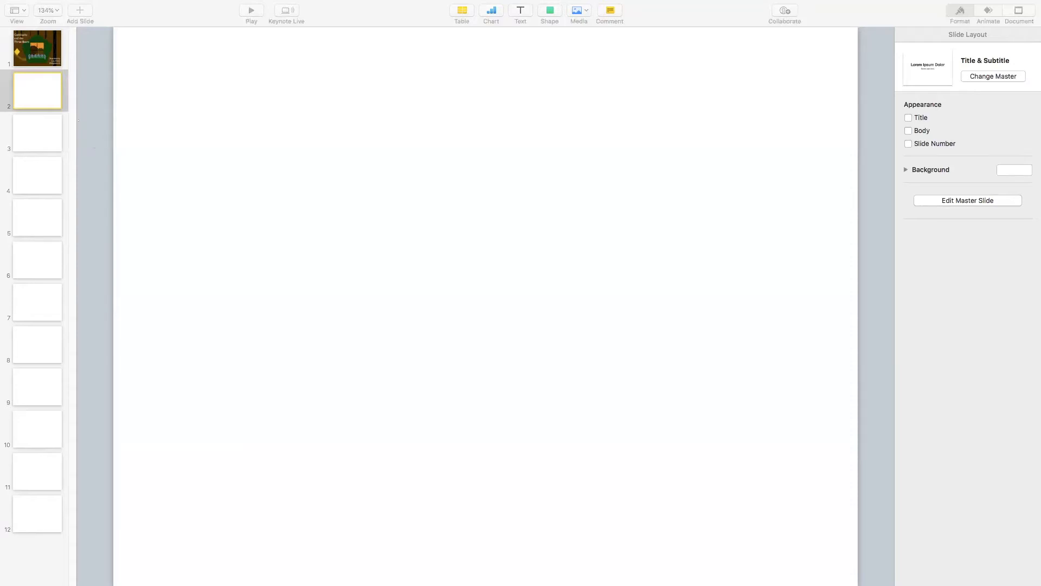
left_click_drag(739, 136, 483, 150)
left_click(528, 153)
left_click_drag(533, 265, 526, 357)
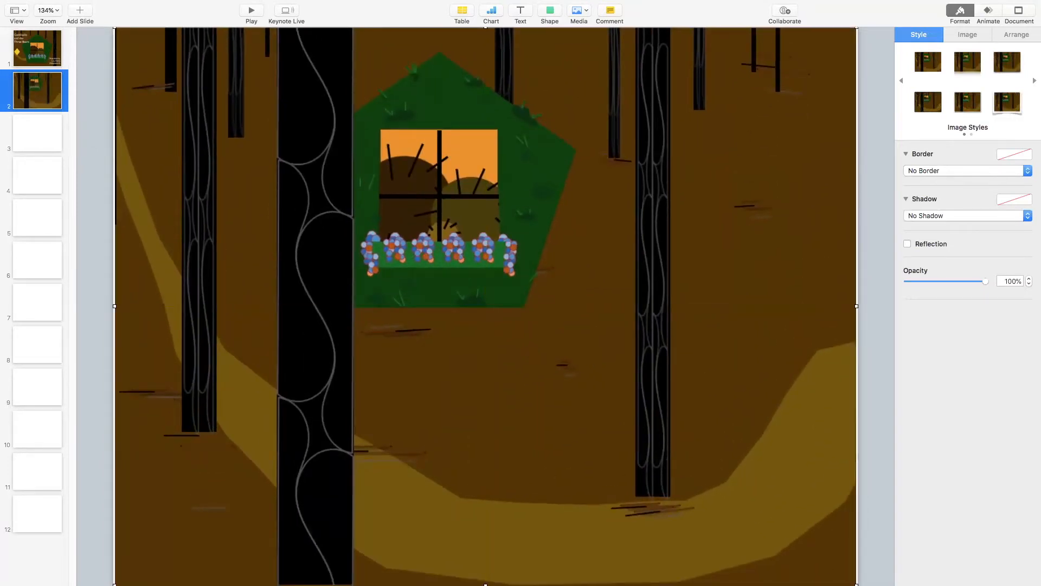
- Shrink the forest picture to about 804 × 605 pt and center it horizontally at about X 110, Y 55 pt
left_click_drag(856, 584, 658, 435)
left_click_drag(537, 371, 640, 423)
mouse_move(757, 83)
left_mouse_down()
mouse_move(798, 51)
mouse_move(748, 100)
left_mouse_up()
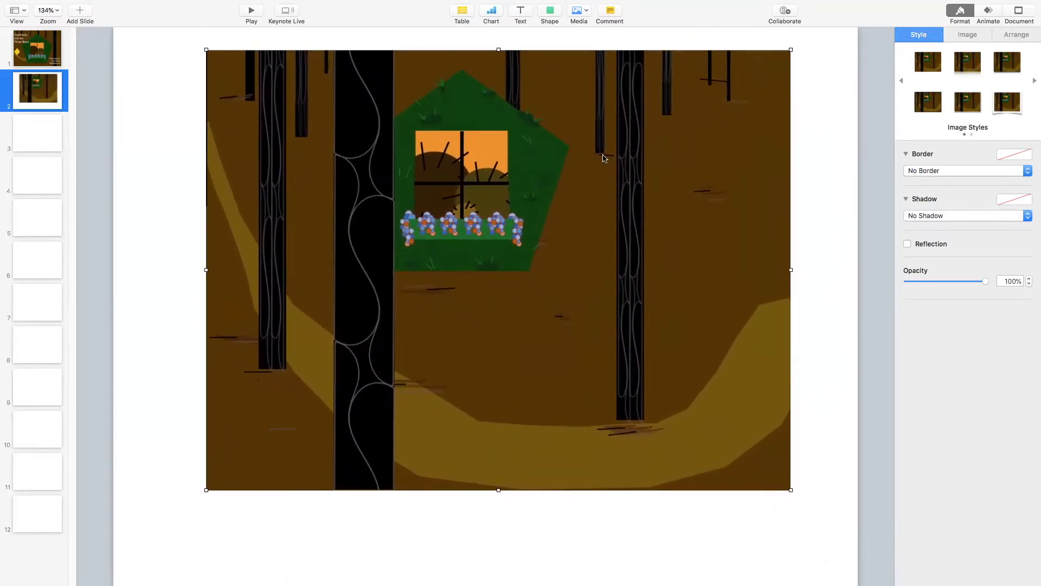
left_click(1016, 35)
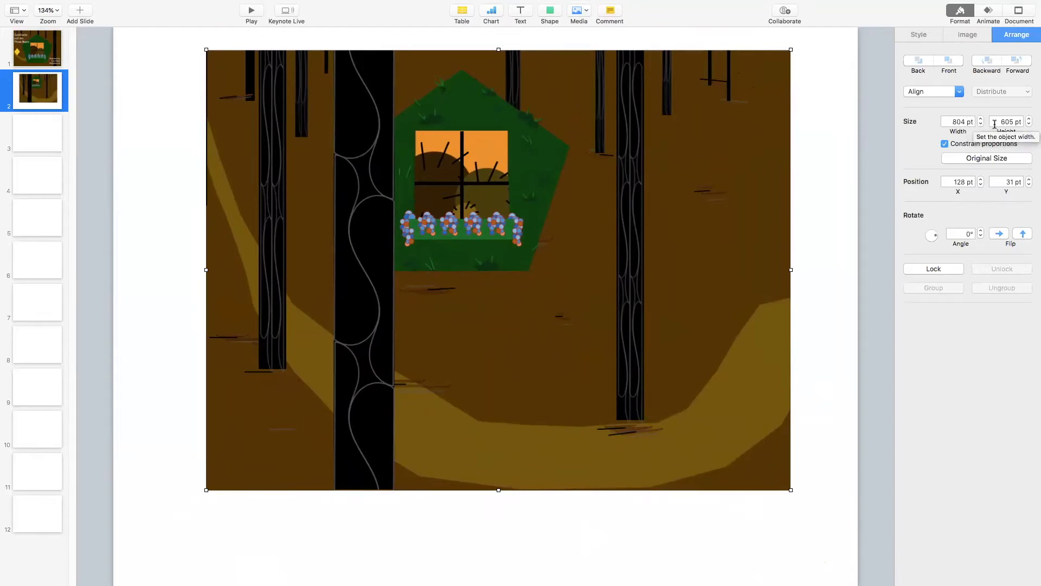
mouse_move(730, 146)
left_mouse_down()
mouse_move(715, 147)
mouse_move(715, 157)
left_mouse_up()
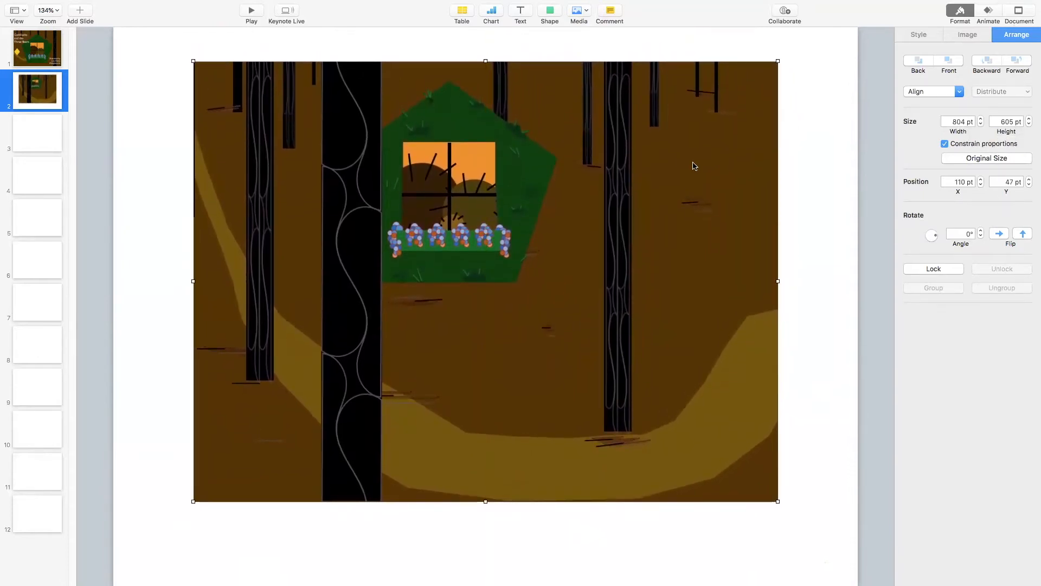
left_click_drag(660, 176, 660, 181)
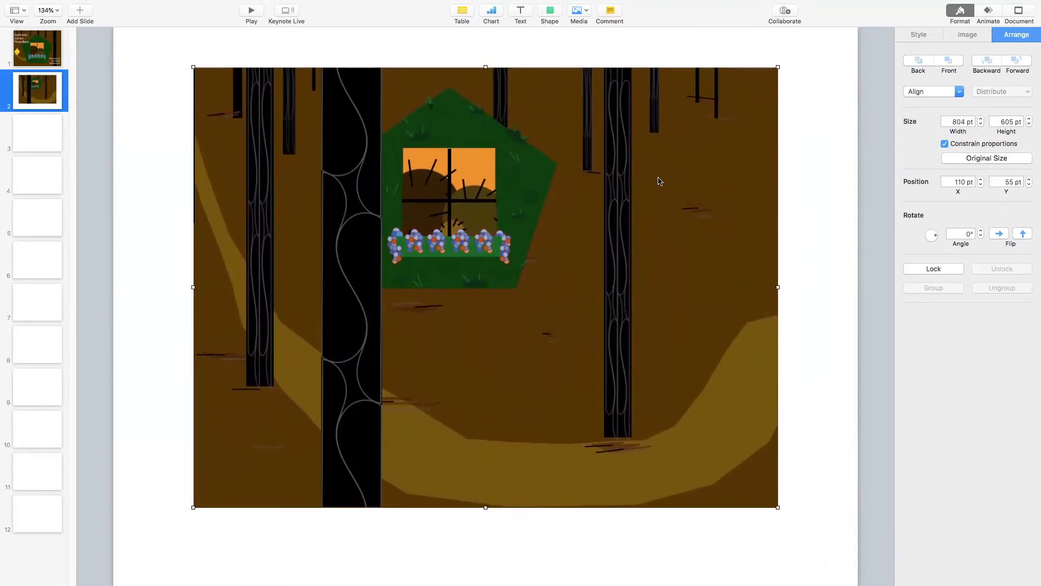
- Add a text box below the forest picture and replace its placeholder with the copied story text starting "Once upon a time, deep in the wood"
left_click(521, 12)
left_click_drag(490, 304, 480, 537)
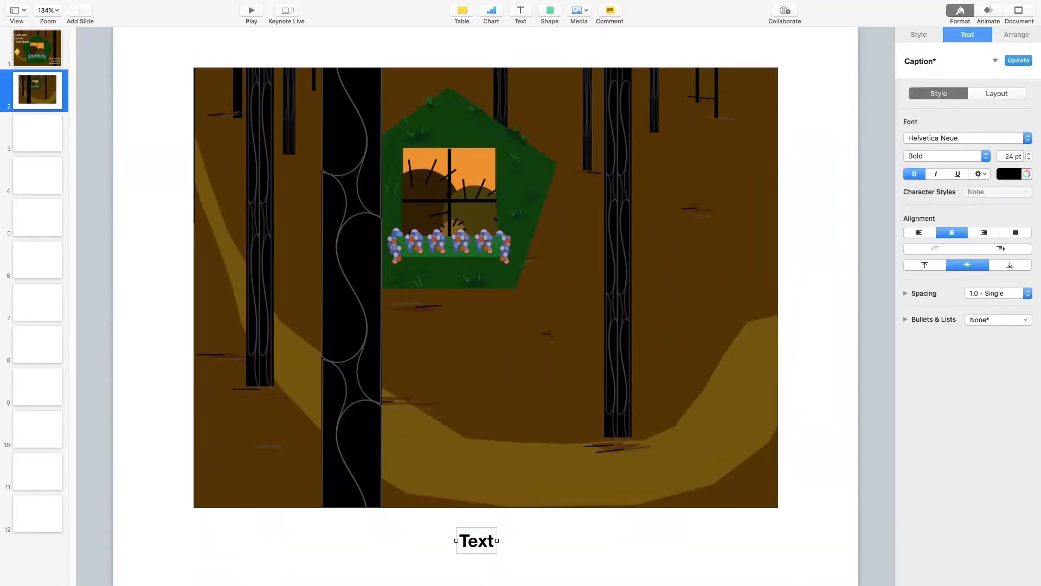
key("super+Tab")
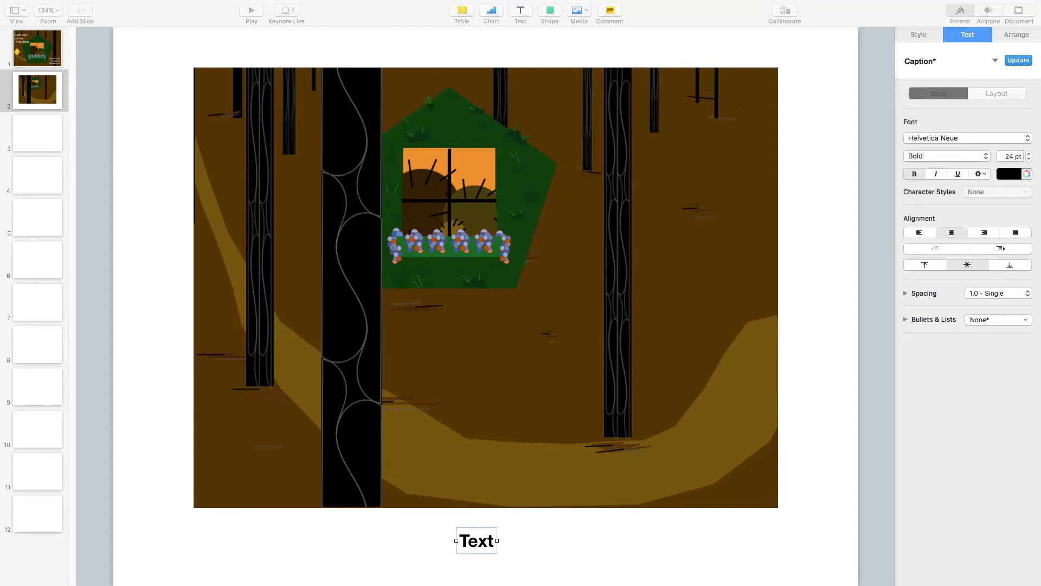
left_click(485, 541)
left_click(484, 541)
left_click(484, 541)
double_click(485, 543)
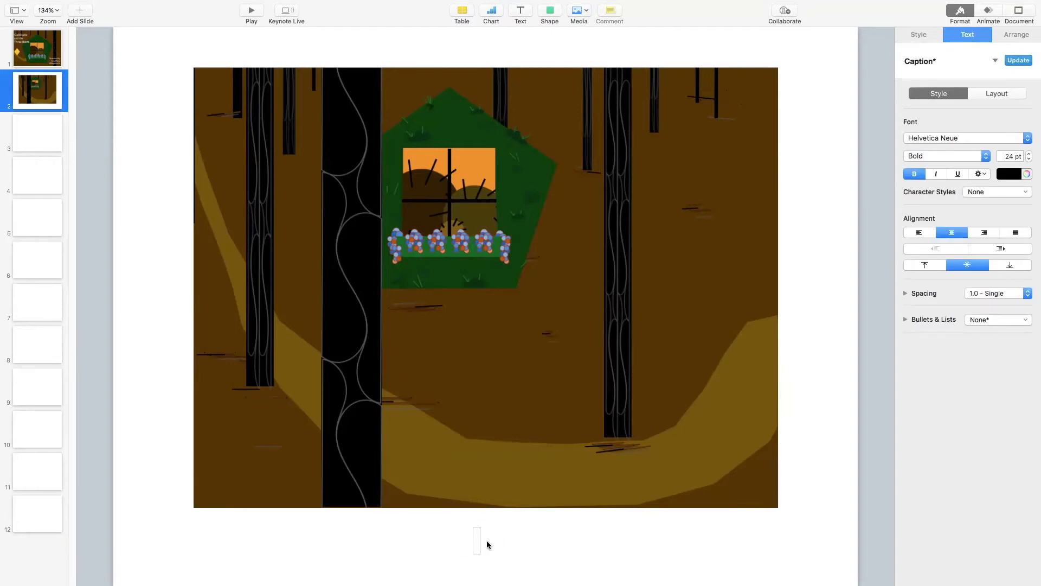
key("super+v")
- Move the story text box so that it sits centered under the forest picture
left_click_drag(566, 540, 423, 538)
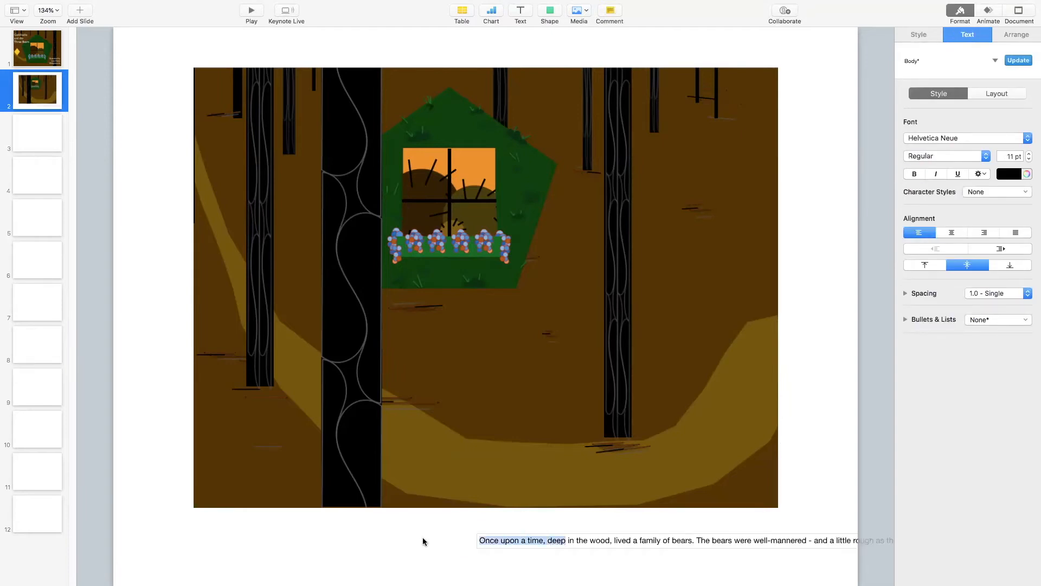
left_click(550, 532)
left_click_drag(550, 540, 248, 546)
left_click(334, 547)
- Set the font size of all the story text on slide 2 to 21 pt
key("super+a")
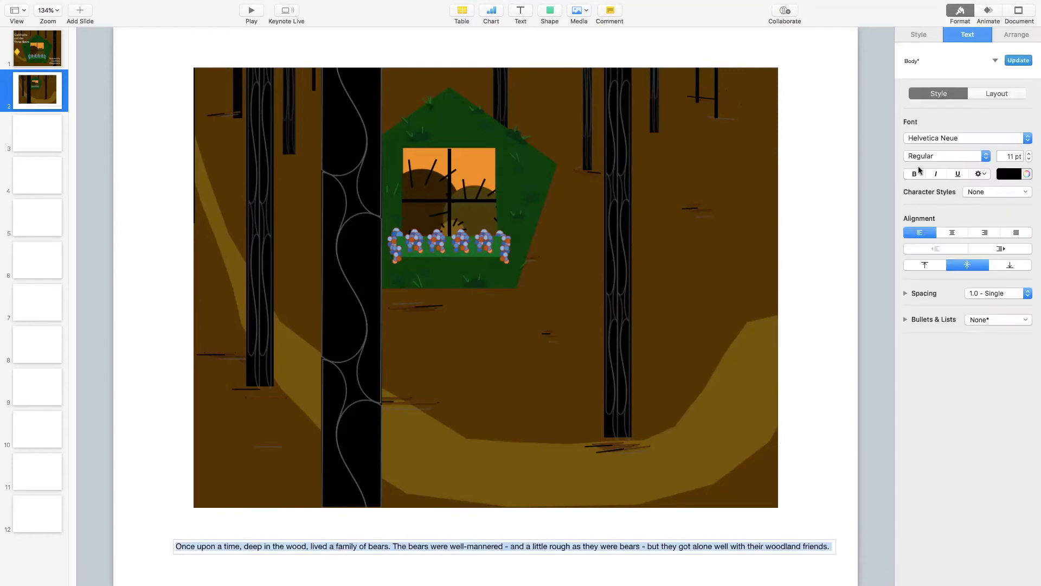
left_click(1029, 154)
left_click(1029, 154)
left_click(1029, 154)
left_click(1029, 154)
left_click(1029, 154)
left_click(1029, 154)
left_click(1029, 154)
left_click(1029, 154)
left_click(1029, 154)
left_click(1029, 154)
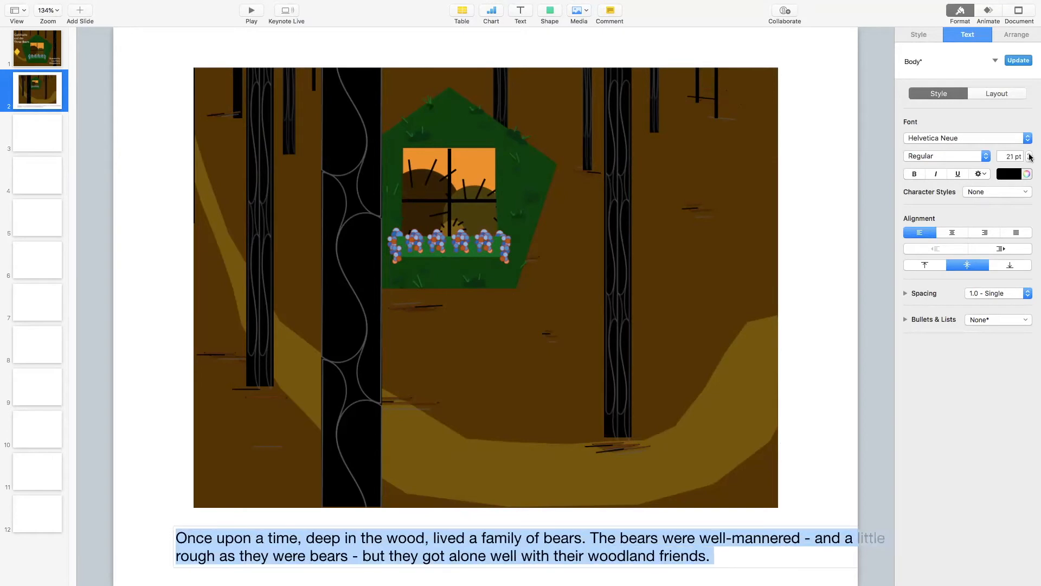
- Insert a line break after "well-mannered" in the story text
left_click(752, 537)
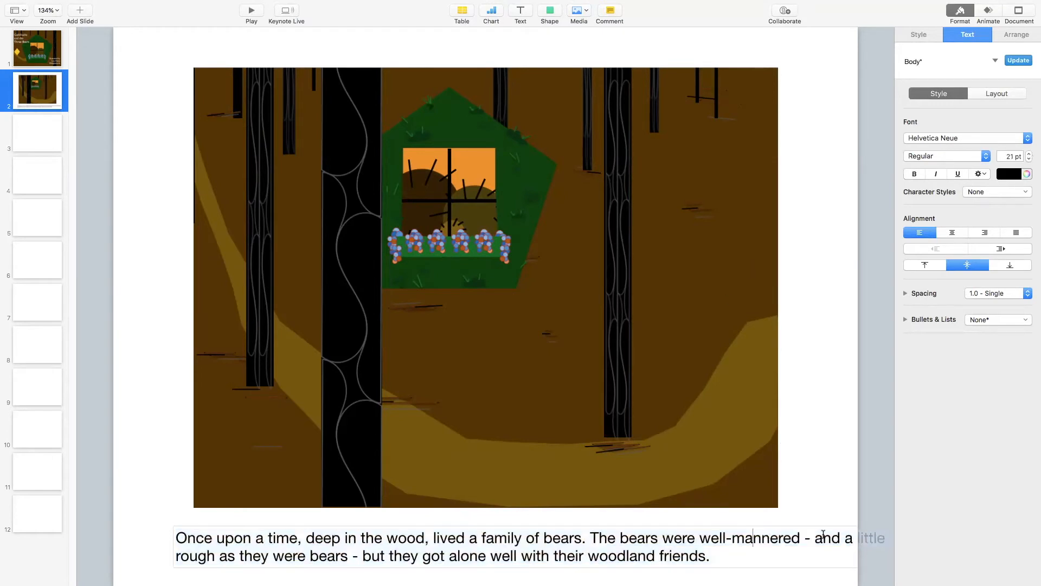
left_click(803, 534)
key("BackSpace")
key("Return")
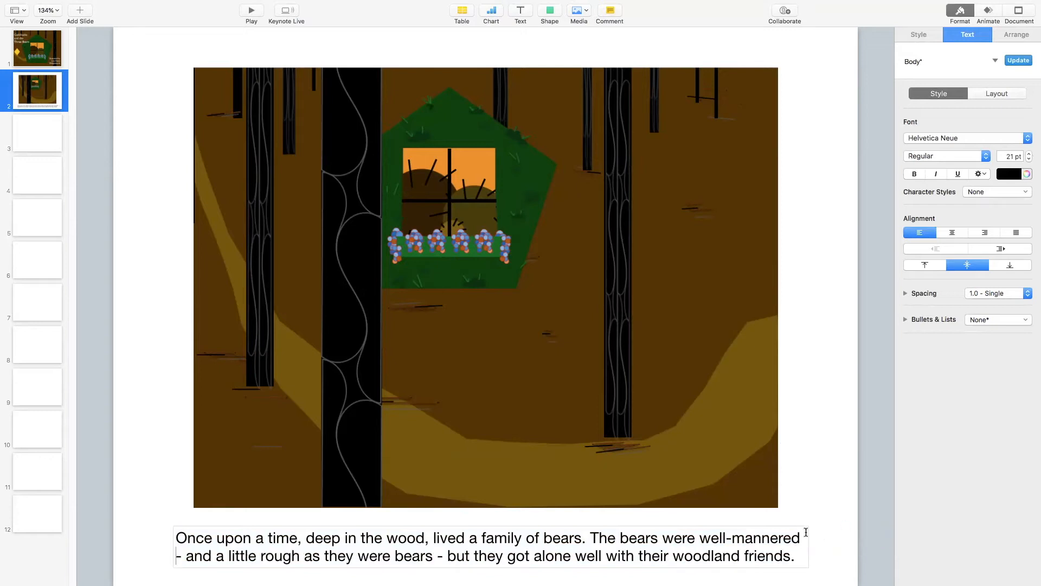
- Narrow the story text box from both sides to the picture's edges, about 801 pt wide
left_click(825, 555)
left_click(804, 554)
left_click_drag(808, 546, 777, 546)
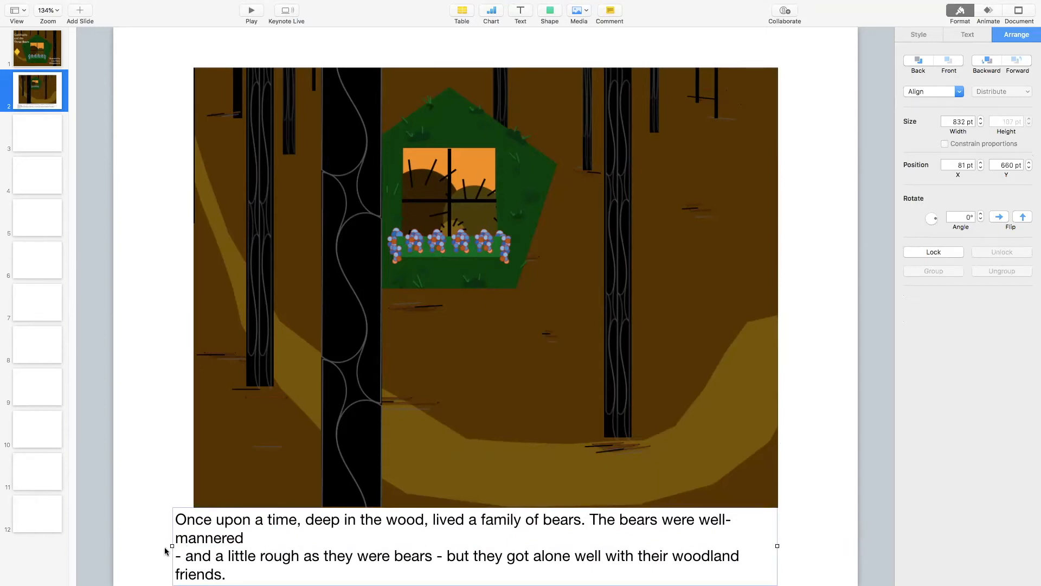
left_click_drag(165, 545, 190, 545)
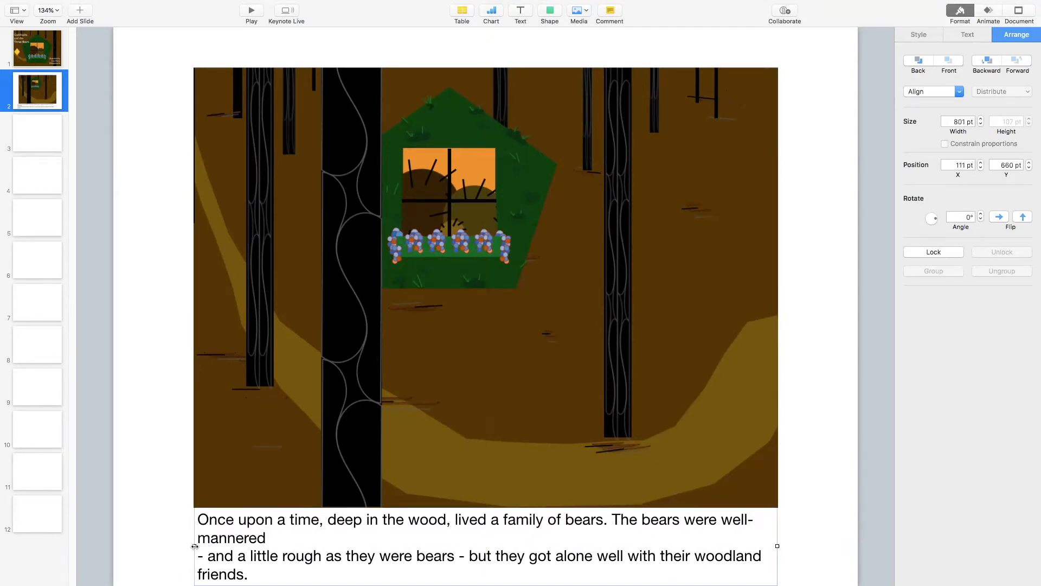
- Remove the line break before "- and a little rough" so the story text runs as one paragraph
left_click(199, 554)
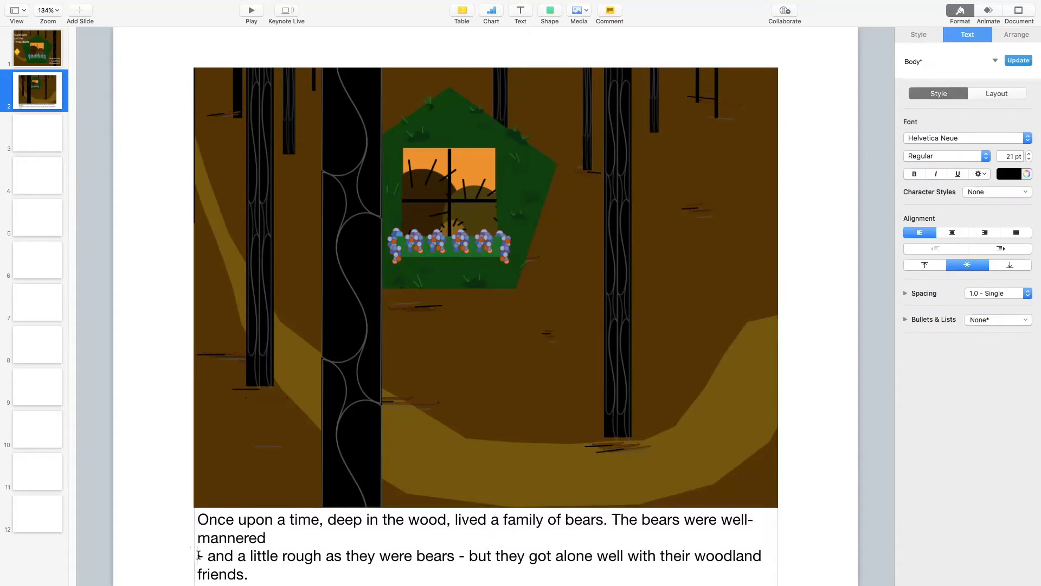
key("BackSpace")
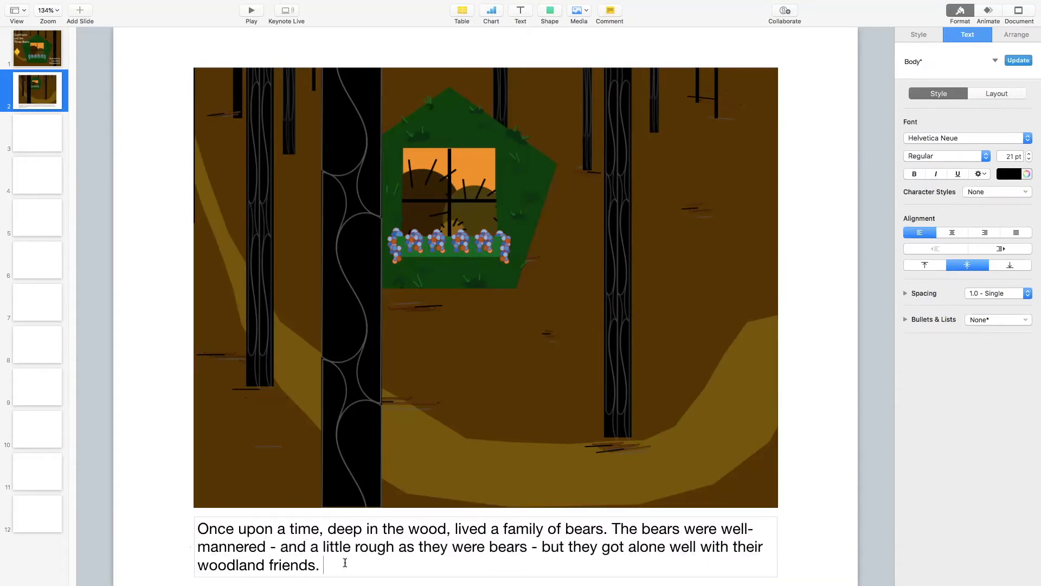
left_click(832, 475)
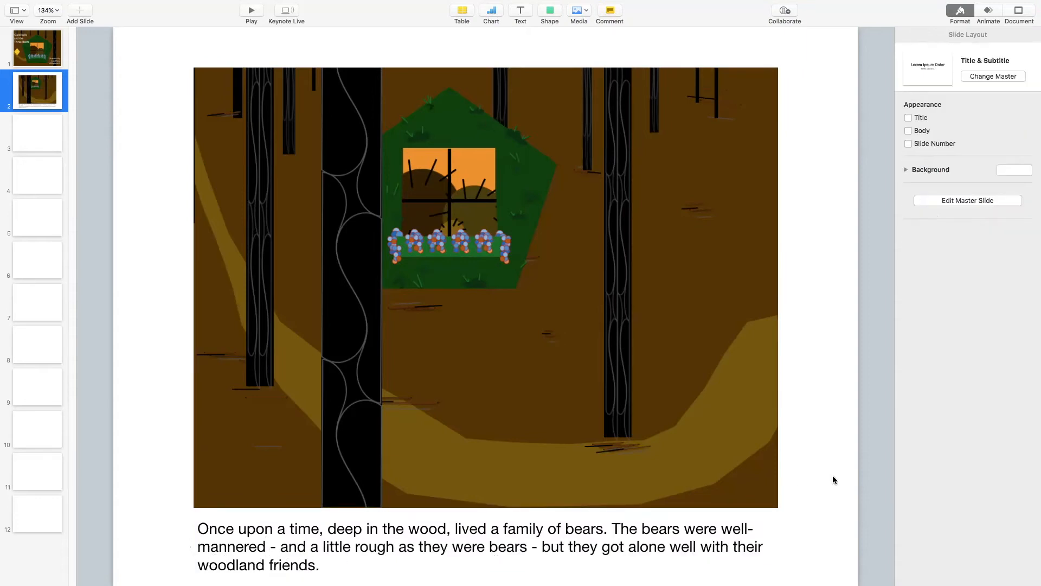
- Duplicate slide 2 with its picture and story text
left_click(38, 60)
left_click(33, 93)
key("super+d")
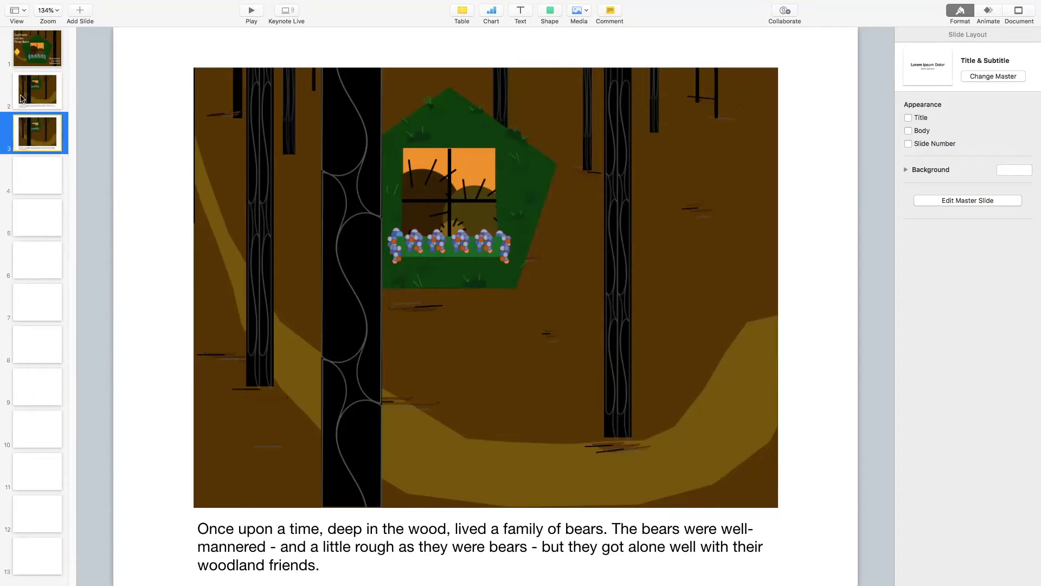
- Replace the forest picture on slide 3 with the illustration of the three bears beside a door
left_click(391, 167)
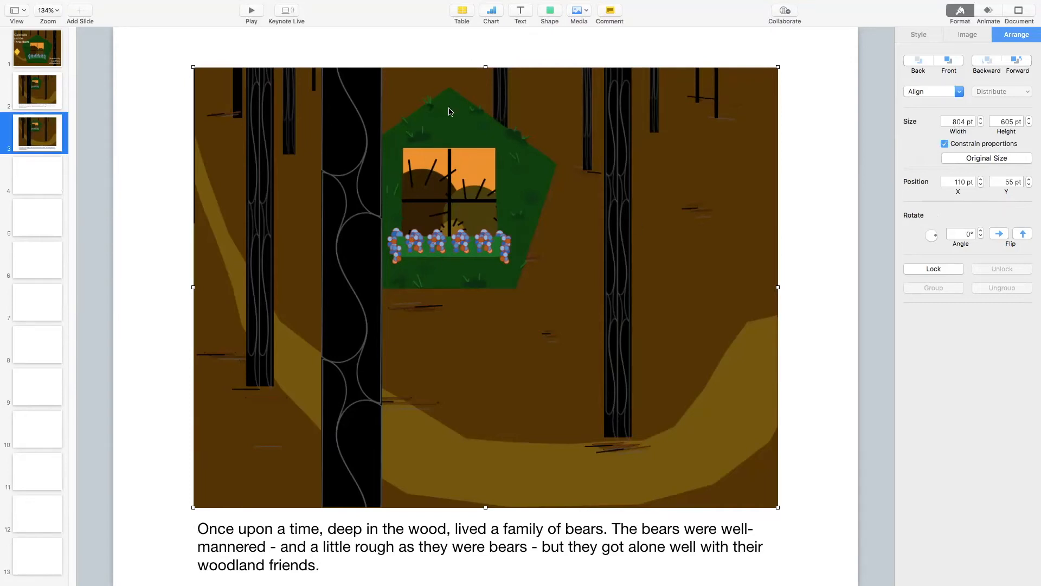
key("Delete")
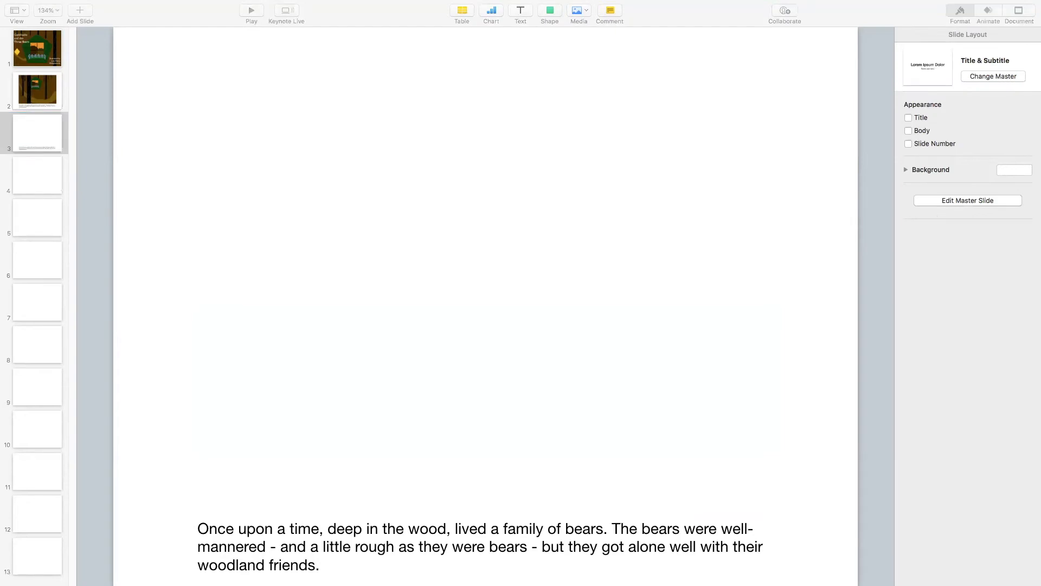
left_click_drag(560, 152, 448, 167)
left_click(453, 169)
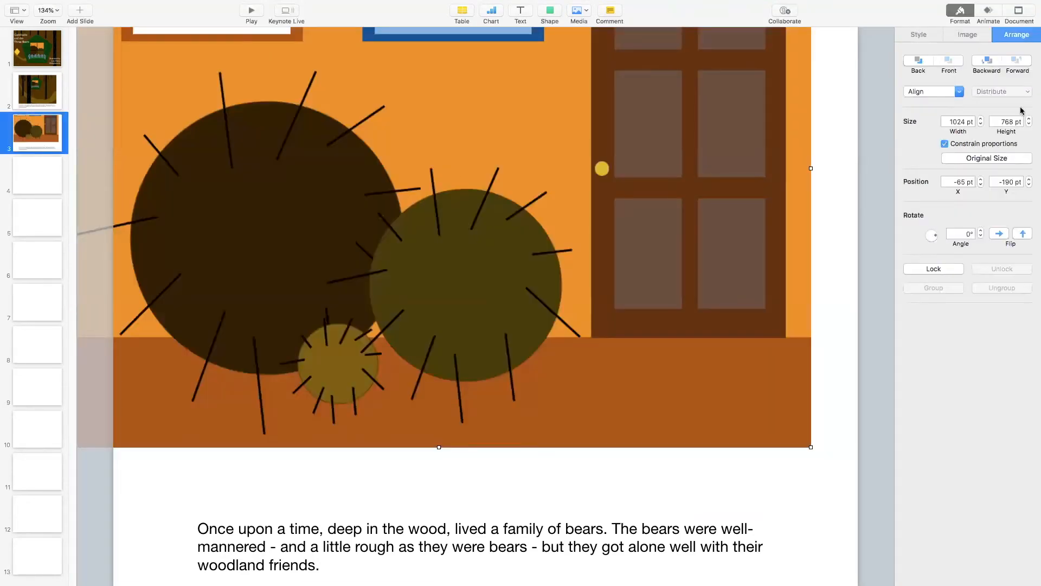
- Resize the three bears picture with width 804 and height 605 pt, and center it above the text at about X 108, Y 34 pt
double_click(945, 122)
type("804")
double_click(1007, 121)
type("605")
key("Return")
left_click_drag(509, 166, 636, 333)
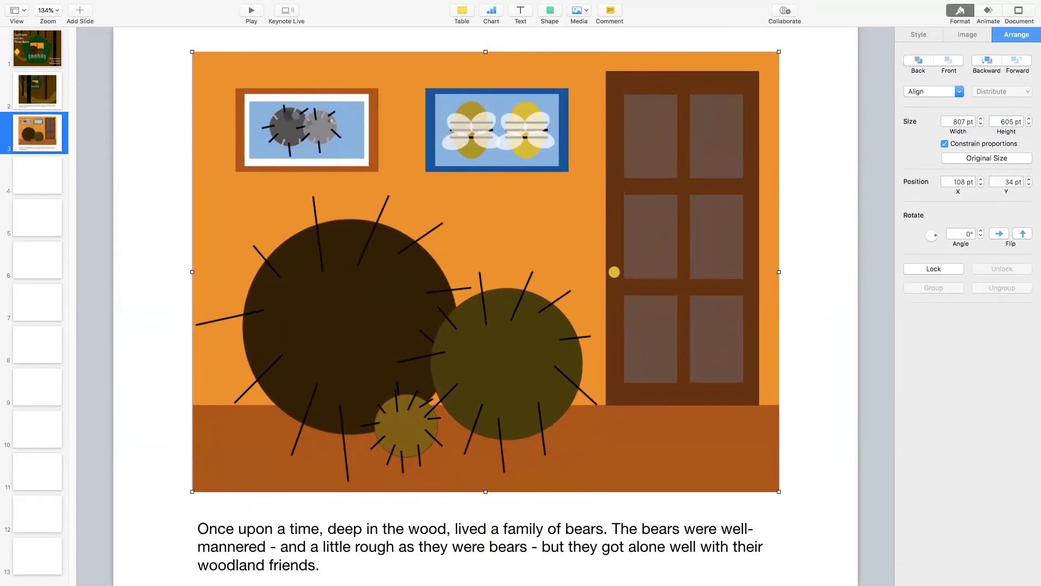
- Replace the story text on slide 3 with the passage from "There was Papa Bear, who was big and tall." to "chasing bees and butterflies."
key("super+Tab")
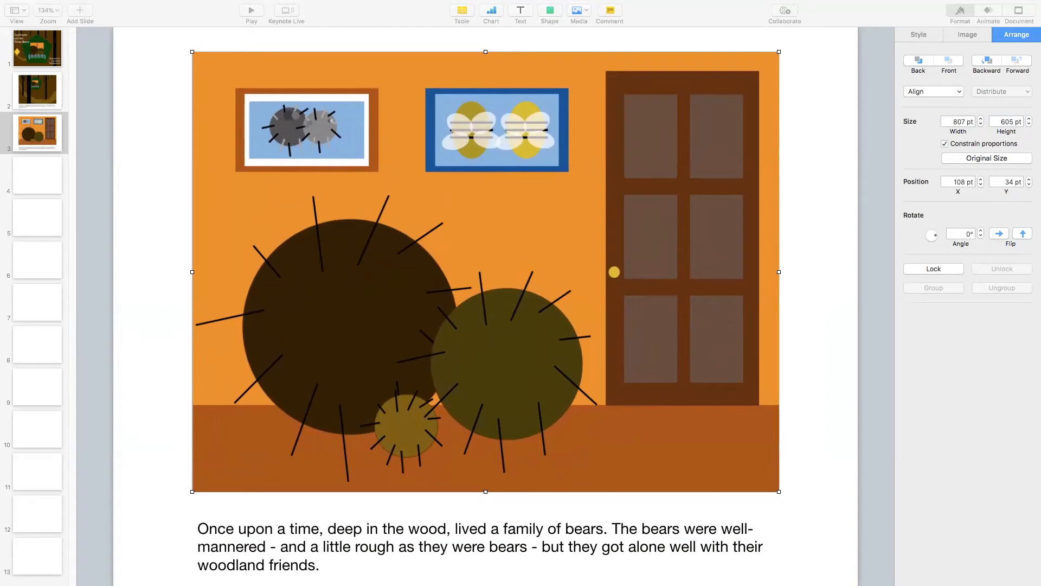
left_click(391, 552)
left_click(322, 566)
left_click(321, 566)
left_click_drag(321, 566, 195, 524)
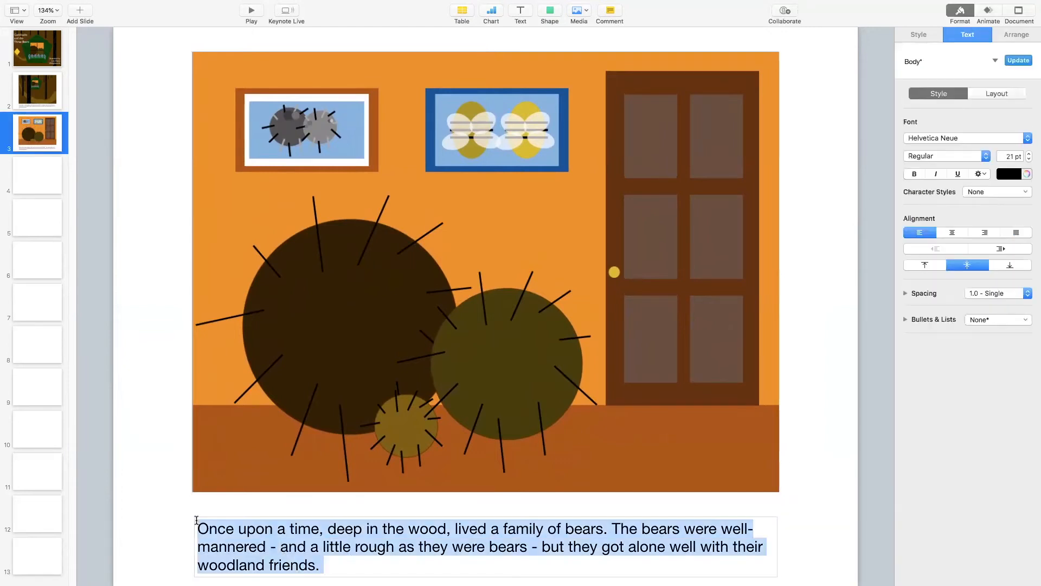
type("There was Papa Bear, who was big and tall. mama Bear, who was almost as big as Papa Bear, but more middle-sized. And, there was wee-little Baby Bear, who loved chasing bees and butterflies.")
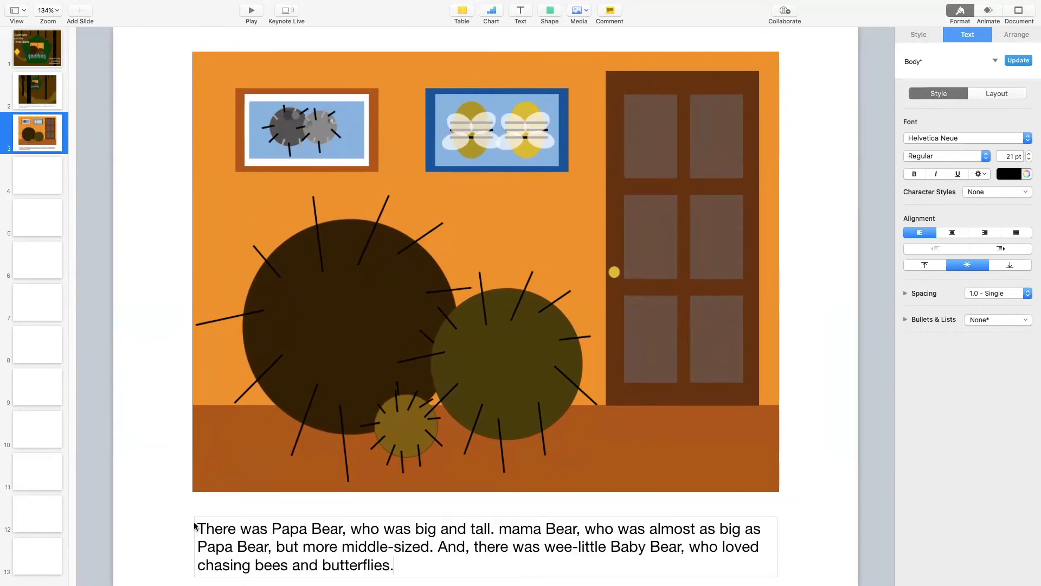
- Duplicate slide 3 with its three bears picture and caption
left_click(176, 495)
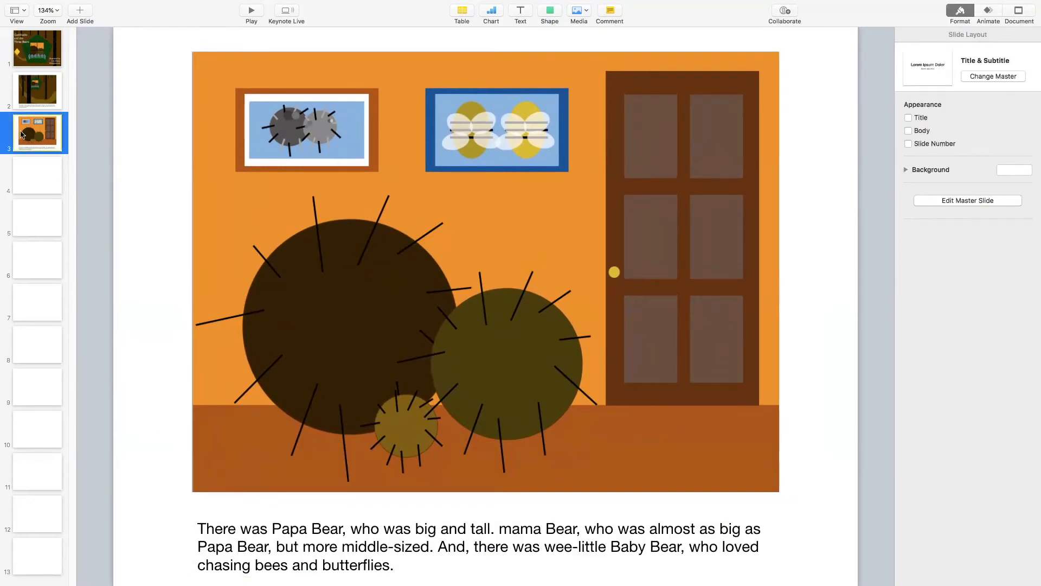
key("super+d")
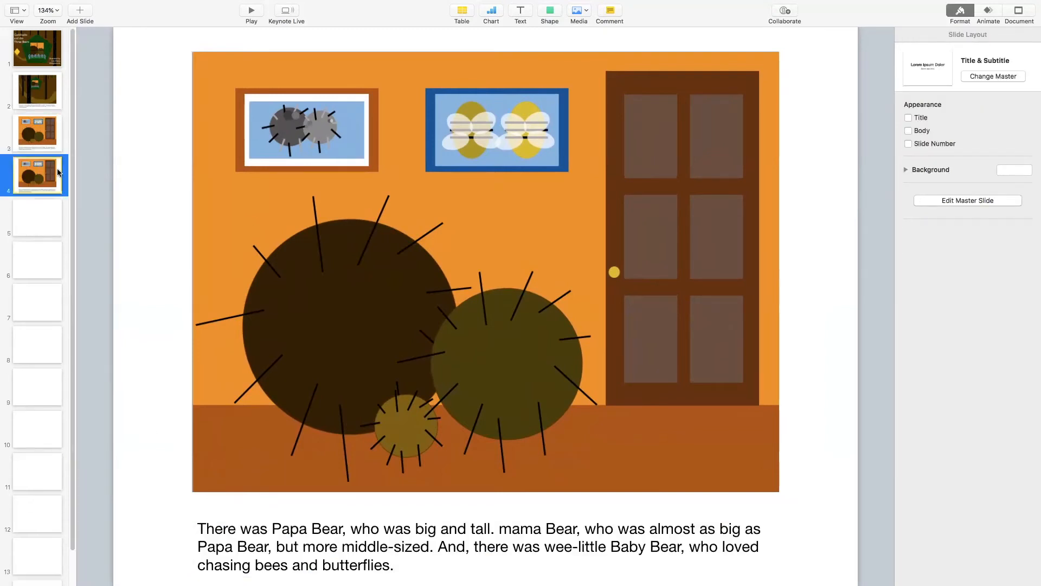
- Delete the three bears picture from slide 4, keeping the caption
left_click(439, 173)
key("Delete")
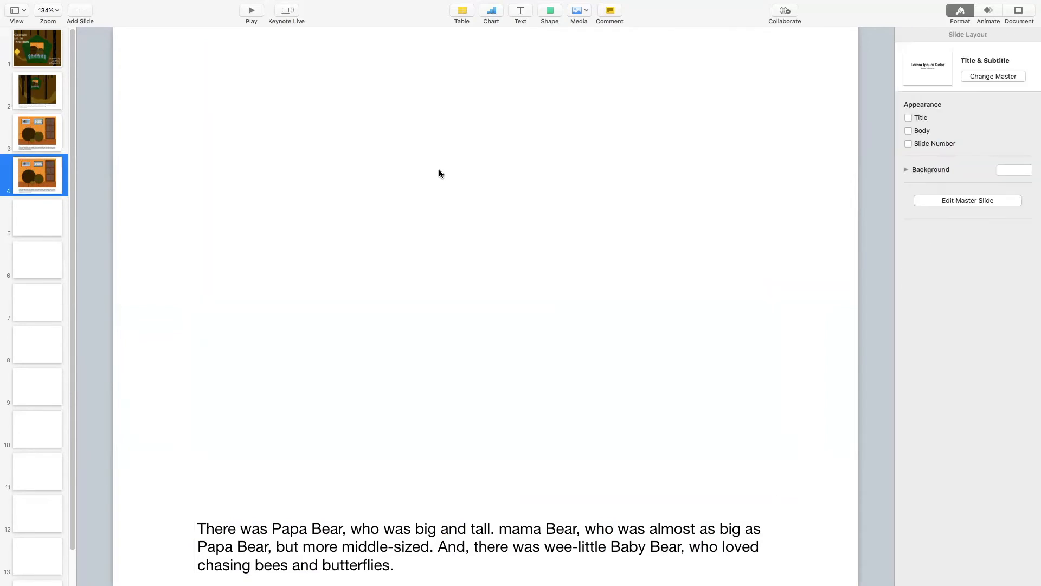
- Look through the blank slides that follow slide 4 and return to slide 4
left_click(44, 212)
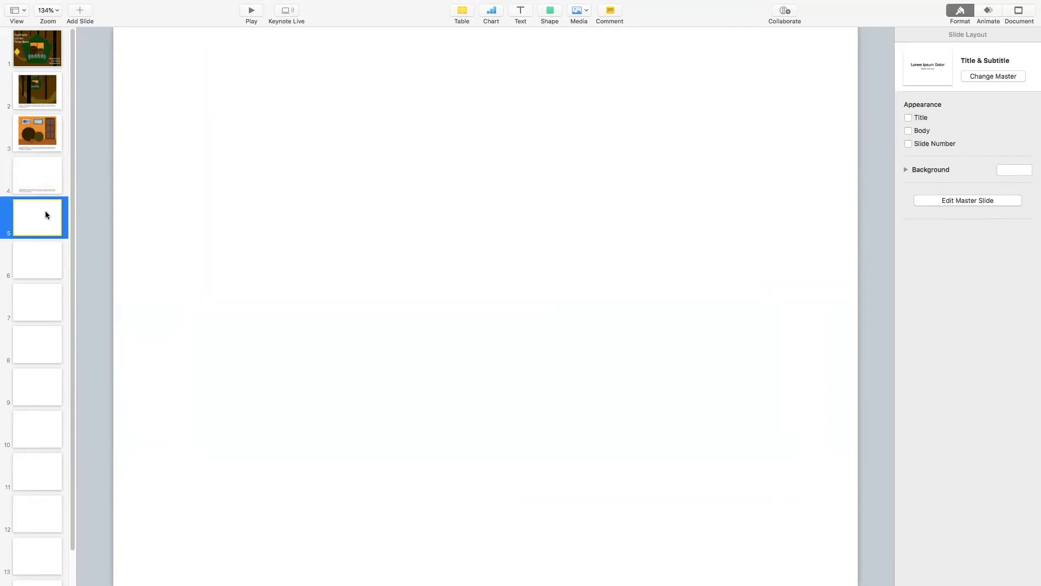
left_click(37, 287)
left_click(40, 330)
left_click(41, 371)
left_click(39, 342)
left_click(39, 305)
left_click(35, 263)
left_click(31, 217)
left_click(31, 176)
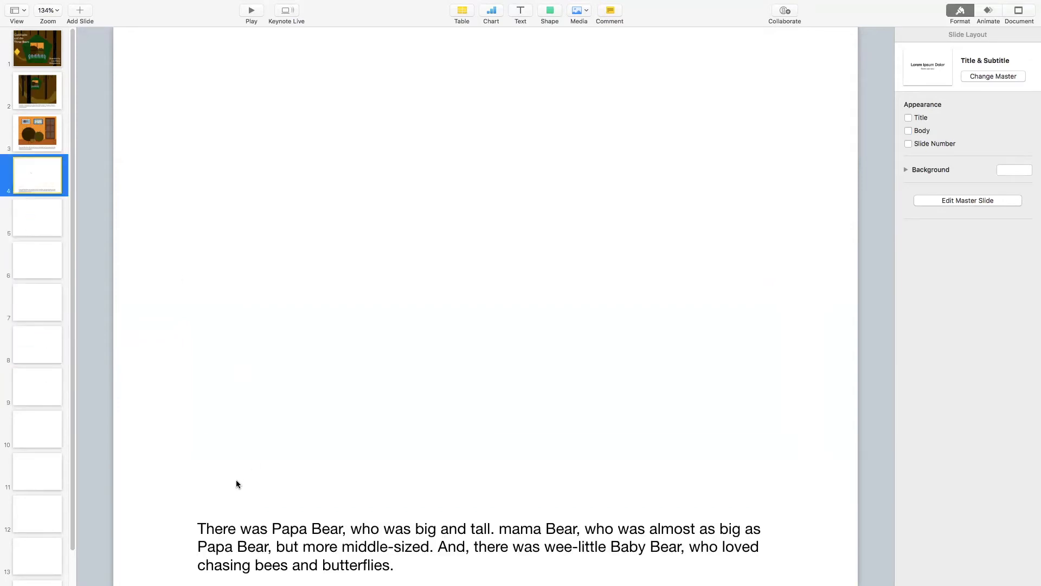
- Paste the illustration of the three bears with their porridge bowls onto slide 4
left_click(249, 530)
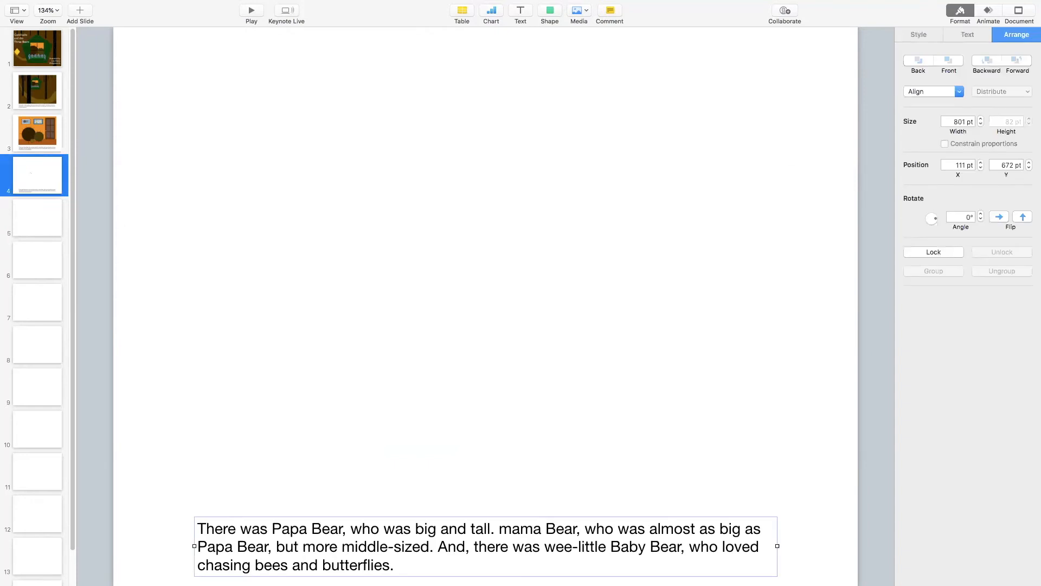
key("super+Tab")
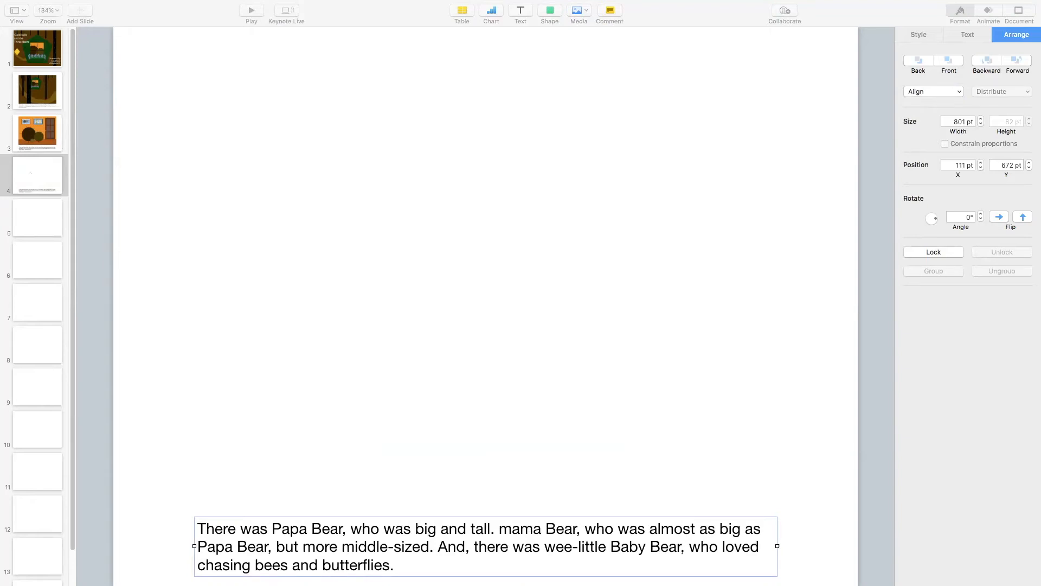
left_click(34, 64)
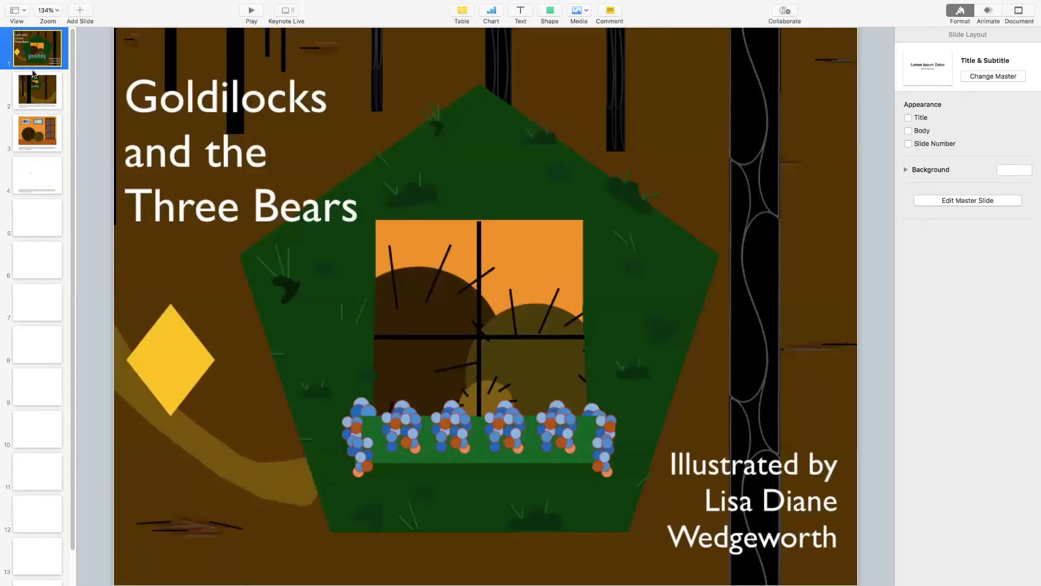
left_click(32, 92)
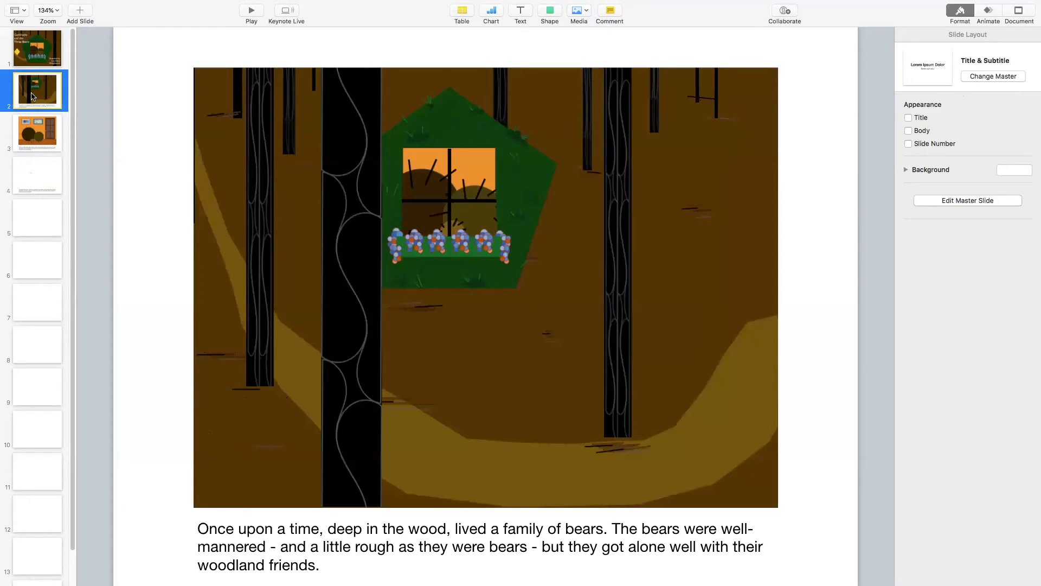
left_click(38, 138)
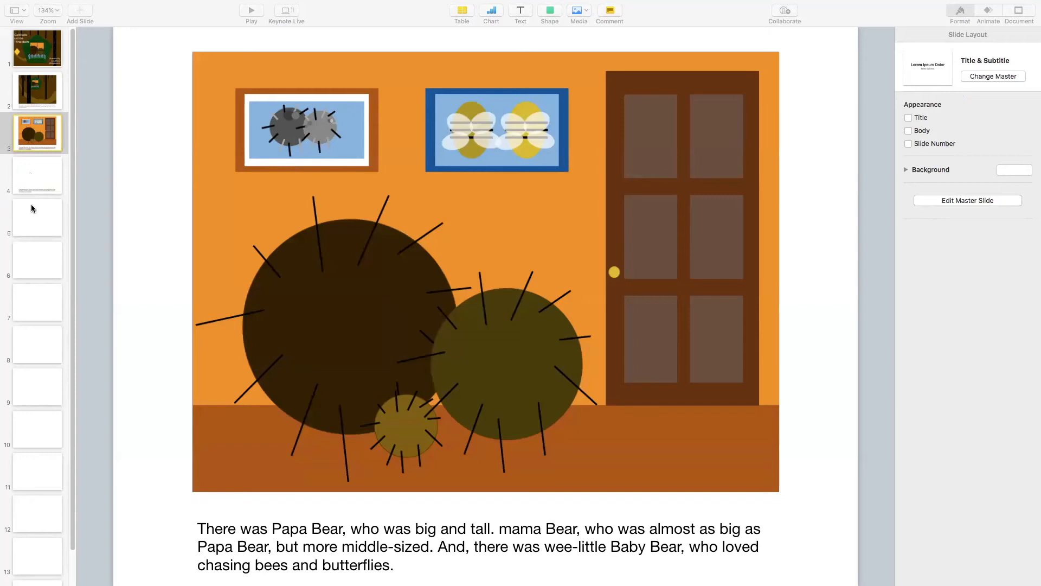
left_click(26, 168)
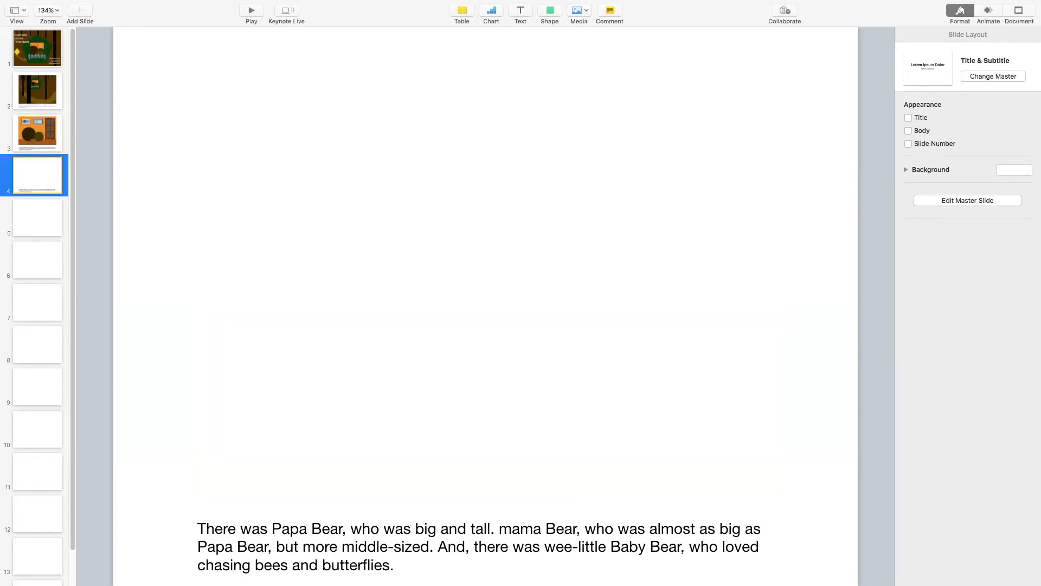
key("super+v")
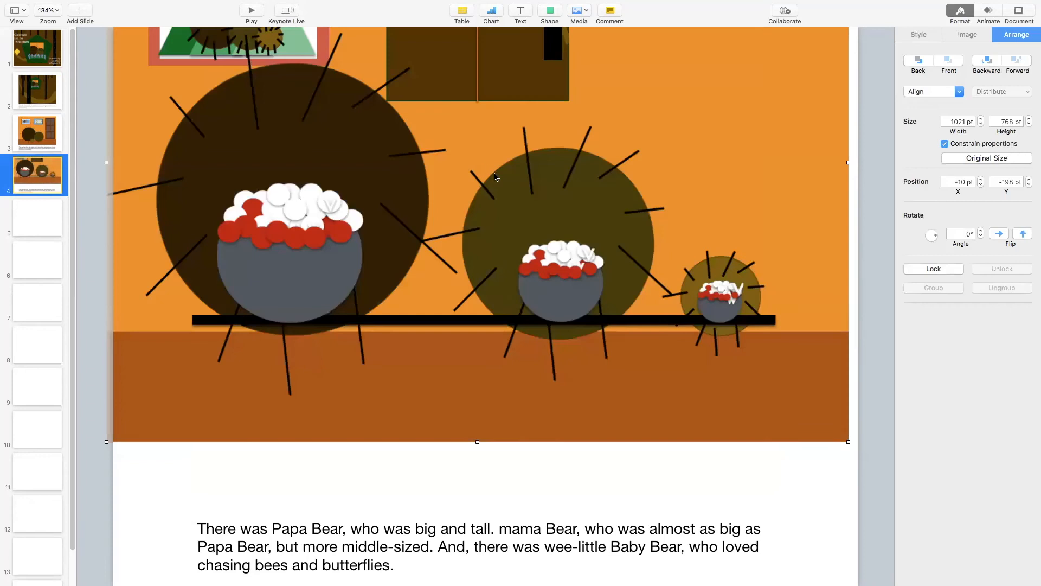
- Set the porridge picture's width to 804 pt and center it above the caption at about X 110, Y 41 pt
double_click(958, 122)
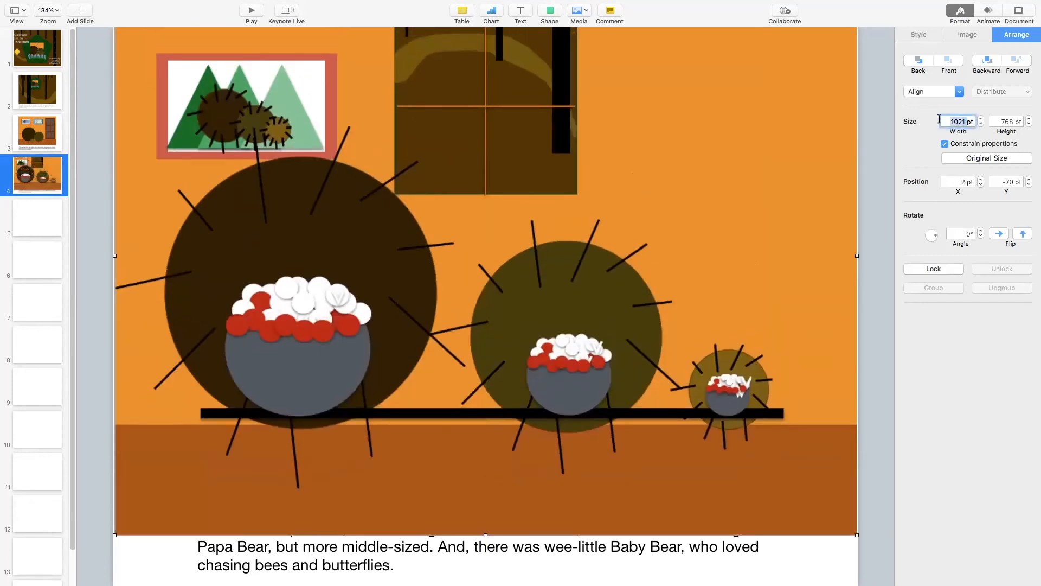
type("804")
key("Tab")
left_click_drag(662, 171, 642, 232)
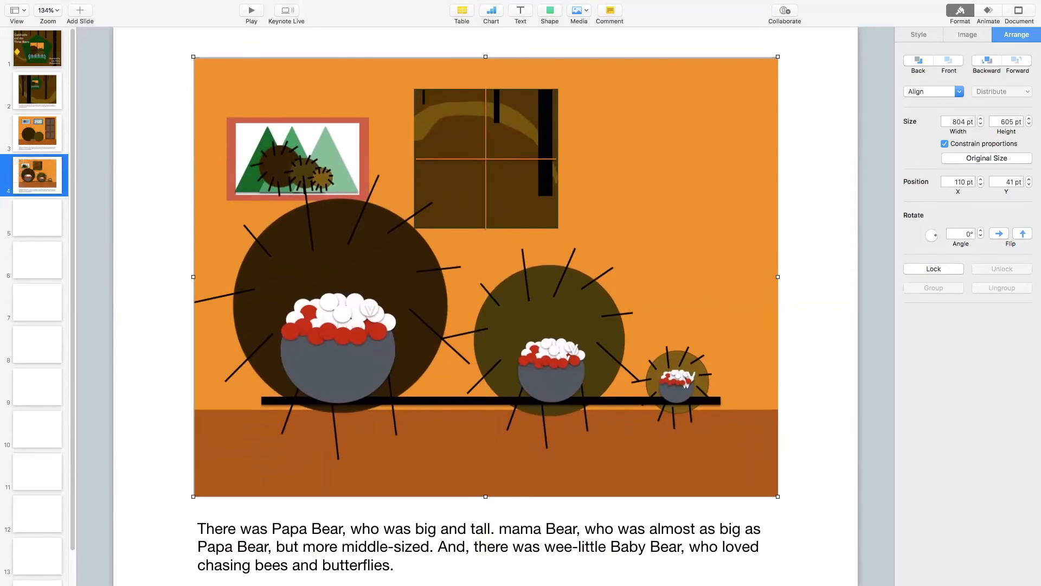
- Replace the story text on slide 4 with the passage from "One morning, Mama Bear made porridge" to "let their porridge cool off."
key("super+Tab")
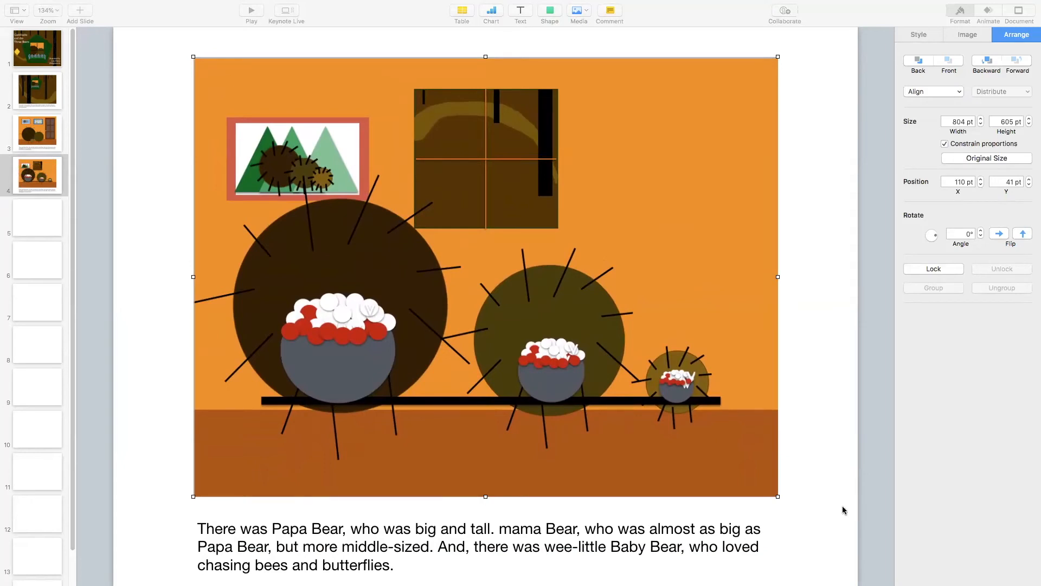
left_click(442, 544)
left_click(394, 569)
left_click(400, 565)
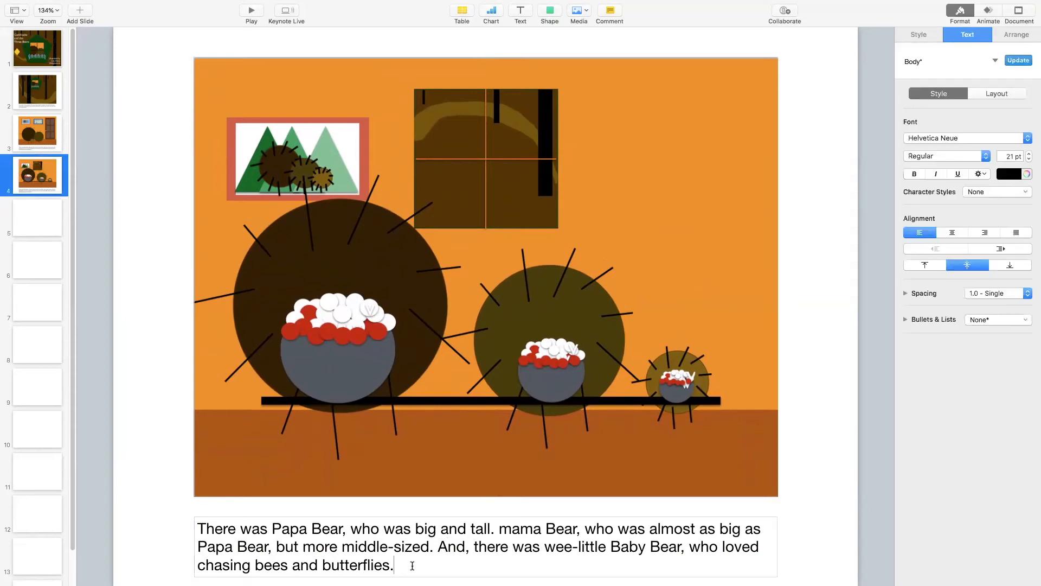
left_click_drag(412, 566, 193, 525)
type("One morning, Mama Bear made porridge, but it was too hot. The Three Bears decided to go for a walk in the woods to let their porridge cool off.")
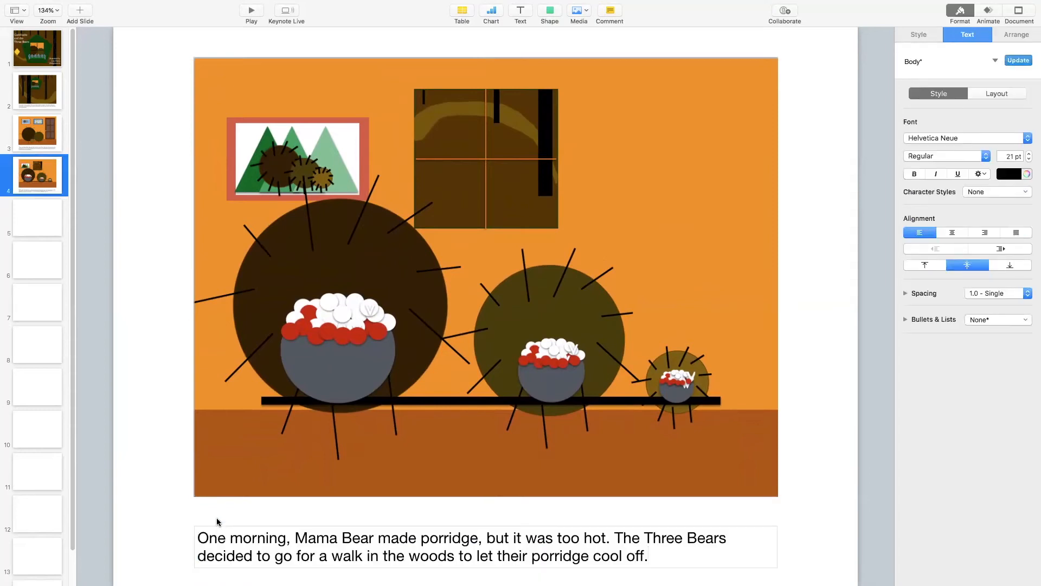
left_click(175, 511)
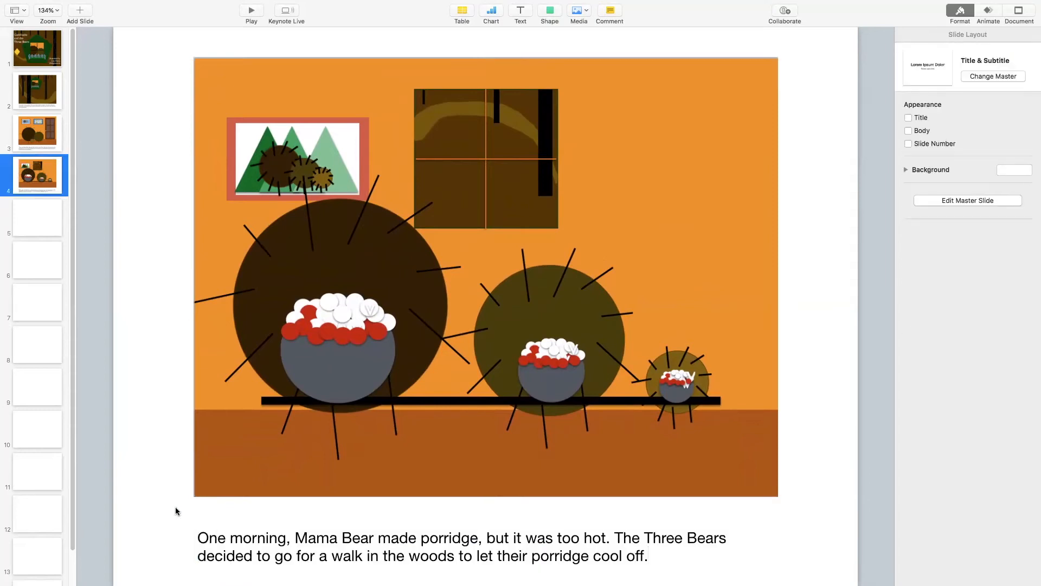
- Review the finished pages and place the illustration of the bears walking in the woods on blank slide 5
left_click(26, 65)
left_click(31, 89)
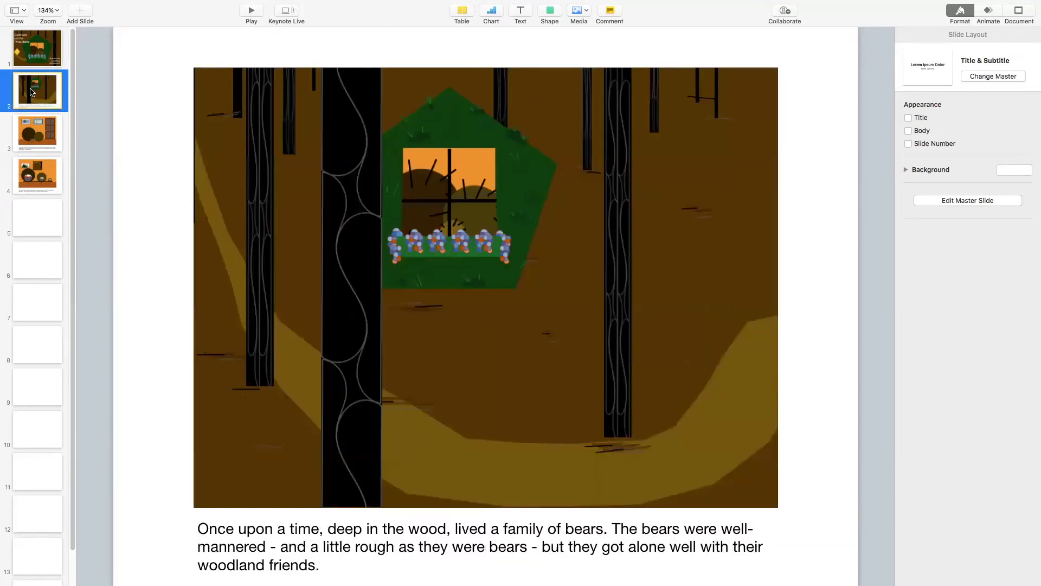
left_click(36, 122)
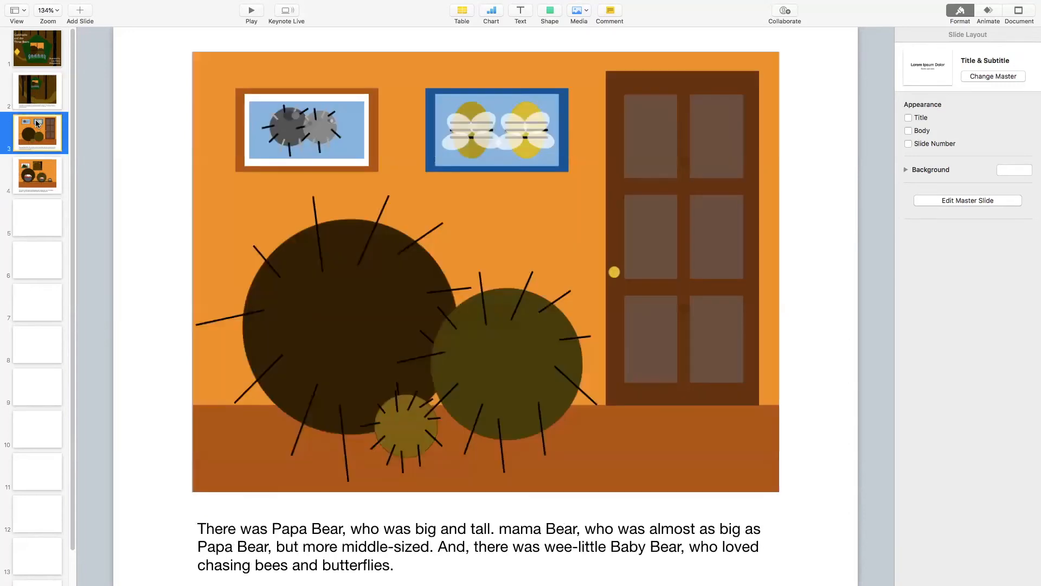
left_click(39, 168)
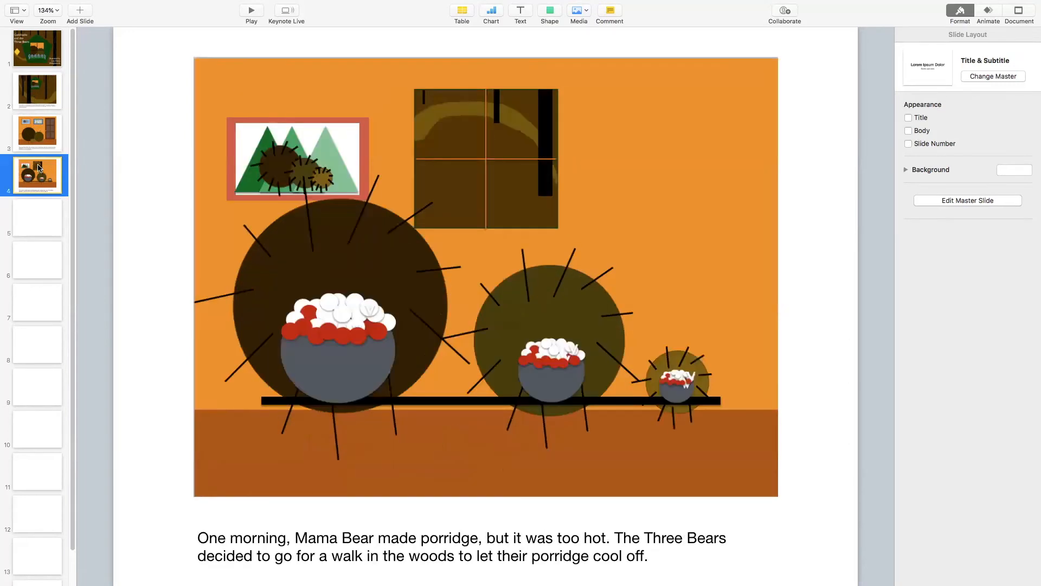
left_click(37, 214)
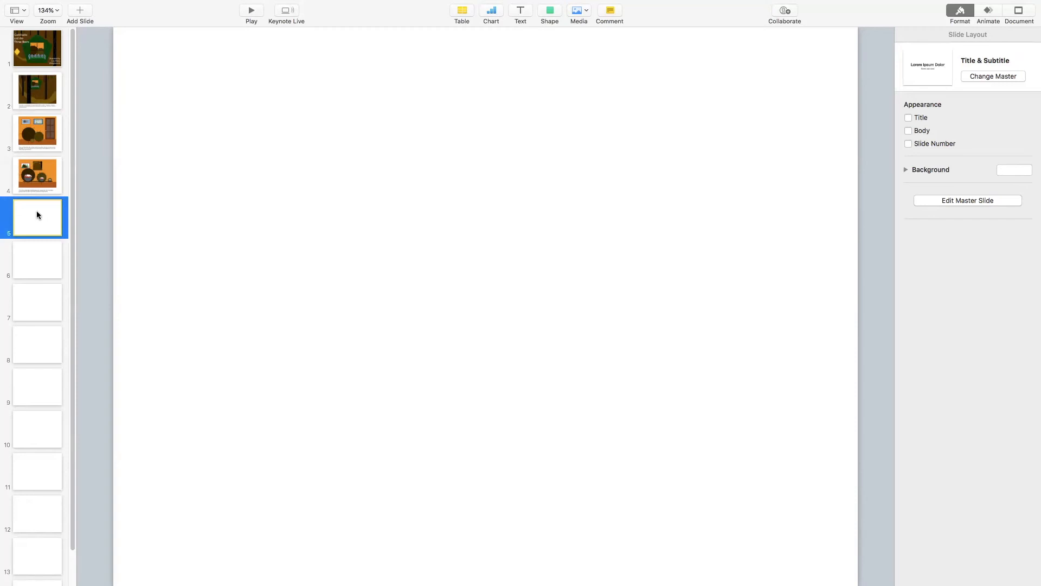
key("super+Tab")
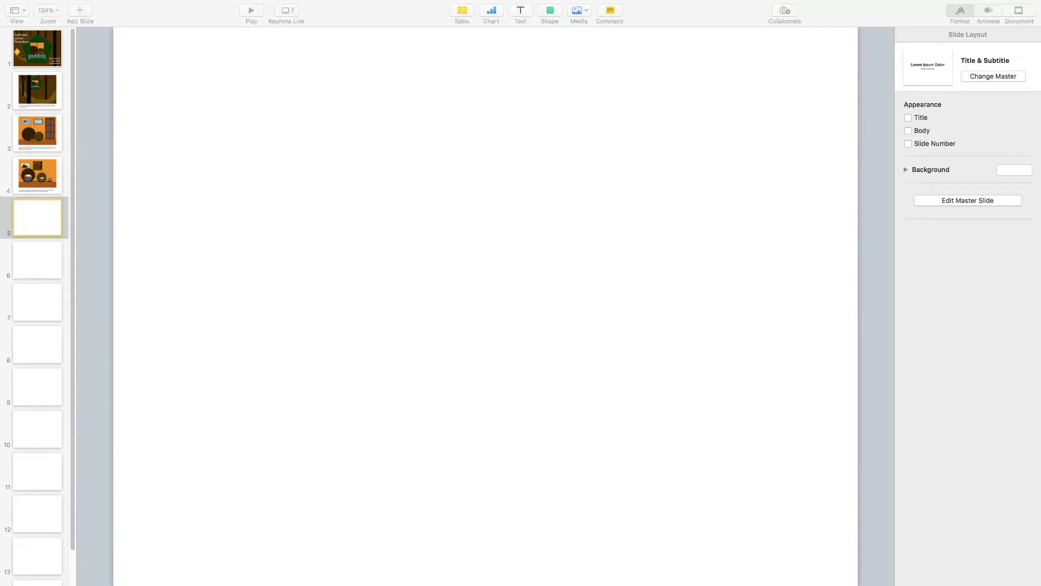
left_click_drag(611, 169, 425, 167)
- Set the woods picture's width to 804 pt and center it on slide 5, leaving room for text below
left_click(970, 122)
left_click(960, 121)
type("804")
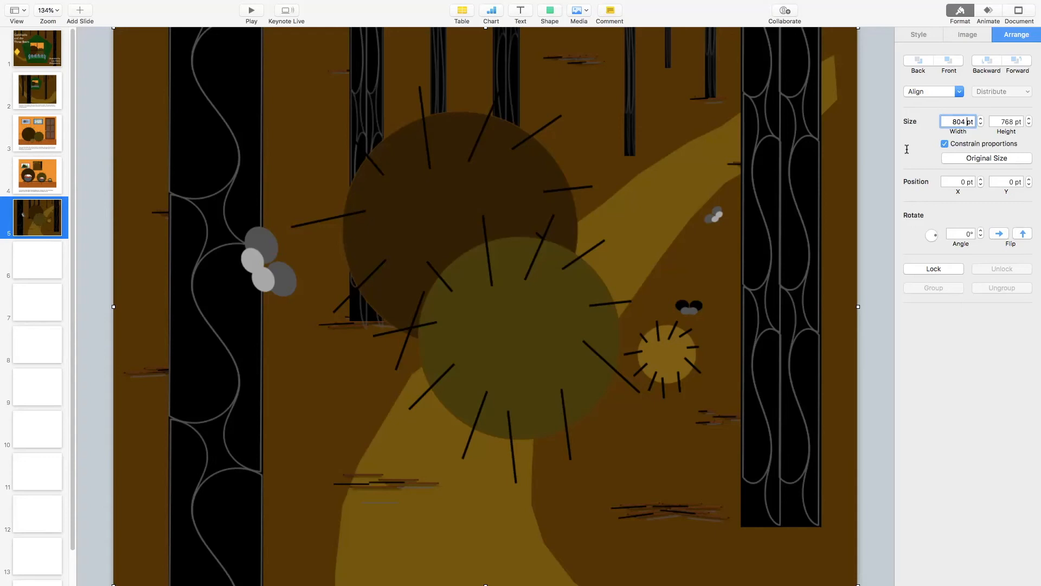
key("Return")
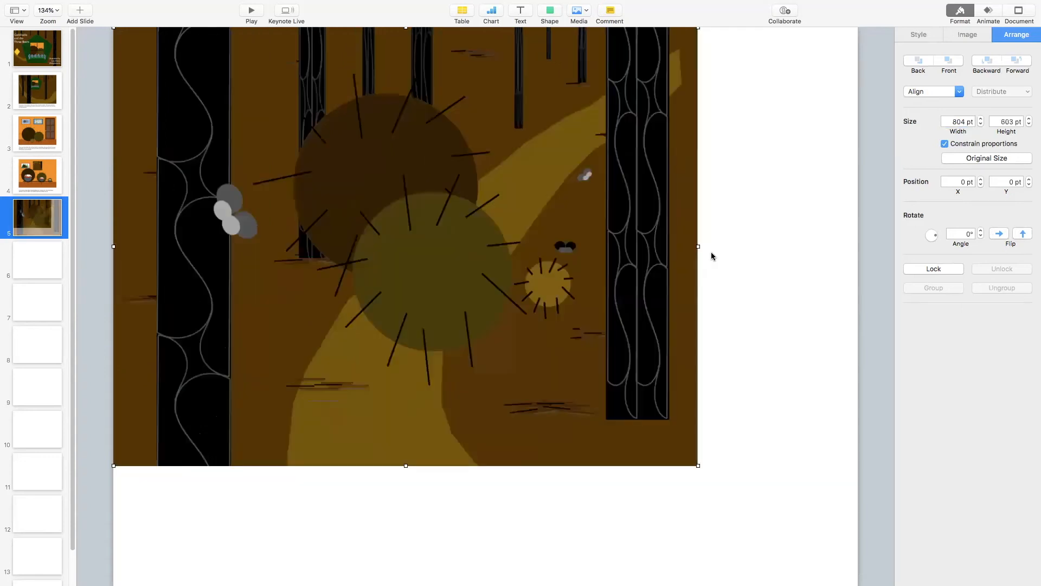
left_click(1012, 123)
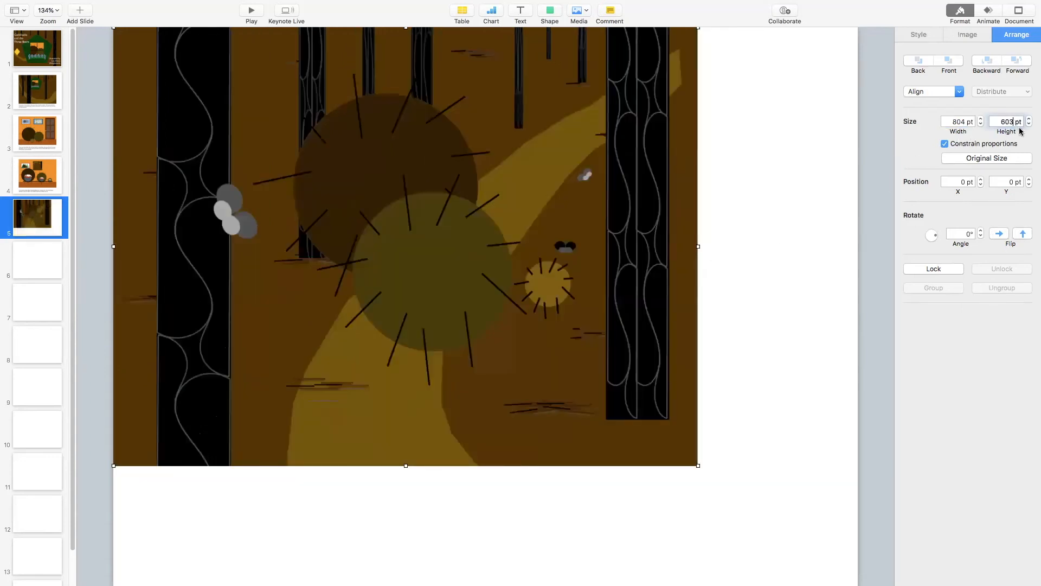
left_click(749, 186)
left_click_drag(602, 195, 683, 239)
- Add a text box below the woods picture with the passage "Deep into the woods" to "chasing butterflies." at about X 103, Y 690 pt
left_click(519, 16)
left_click_drag(495, 307, 490, 549)
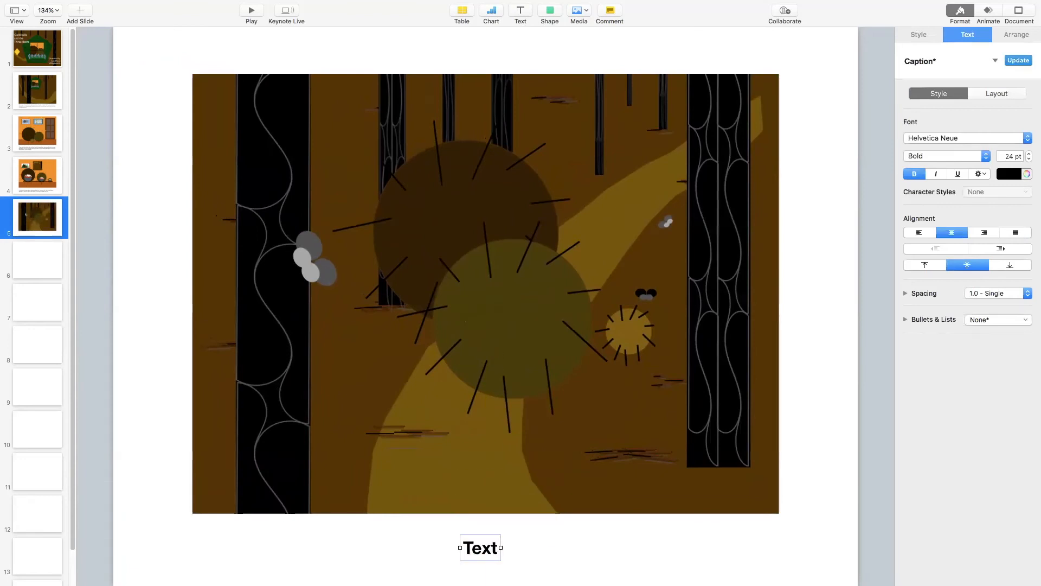
key("super+Tab")
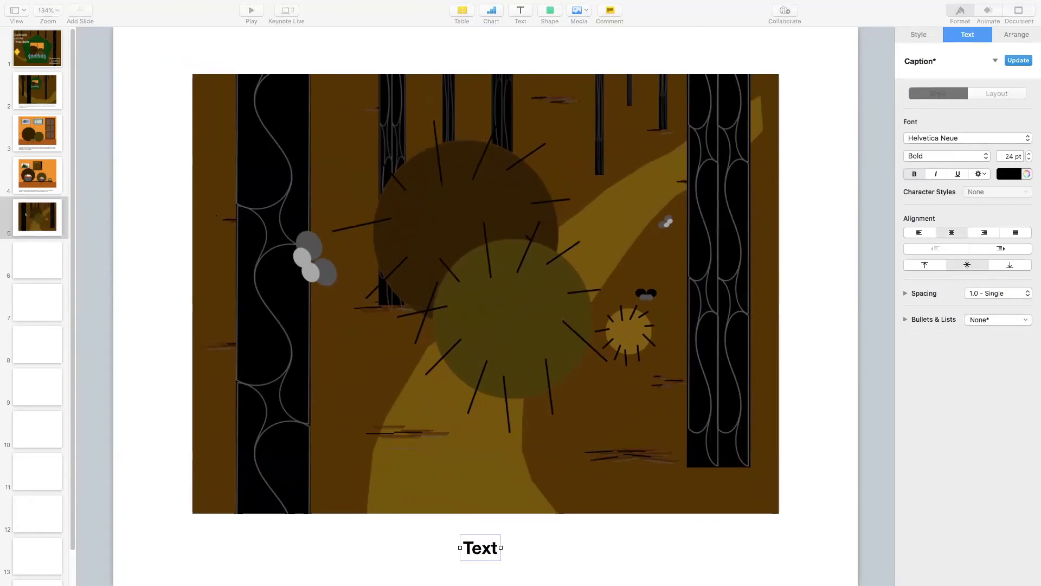
left_click(469, 549)
left_click(477, 547)
type("Deep into the woods the bears ventured, enjoying the sounds of the woods, while Baby Bear amused himself by chasing butterflies.")
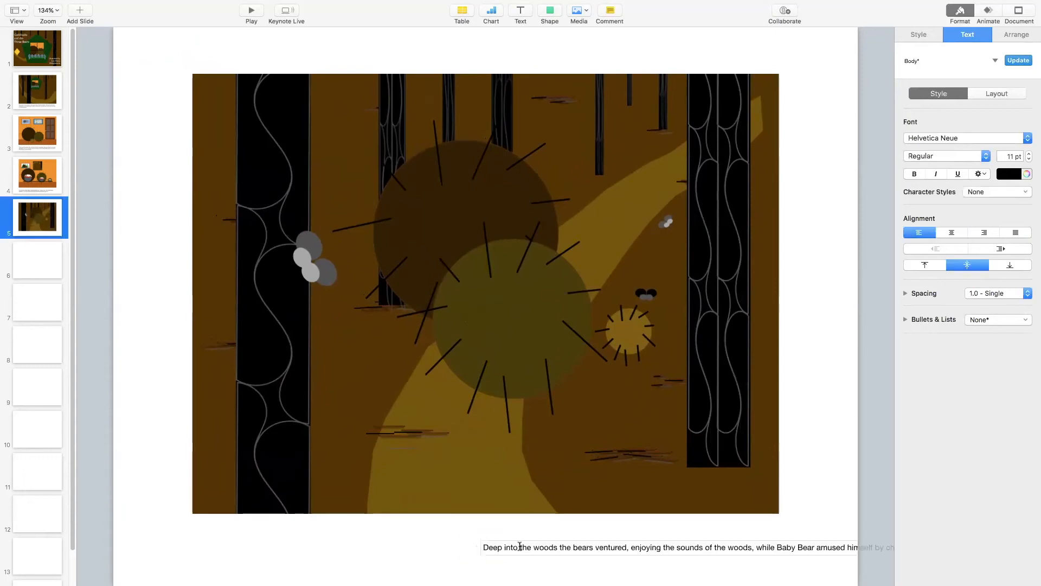
left_click(585, 562)
left_click_drag(595, 552, 313, 541)
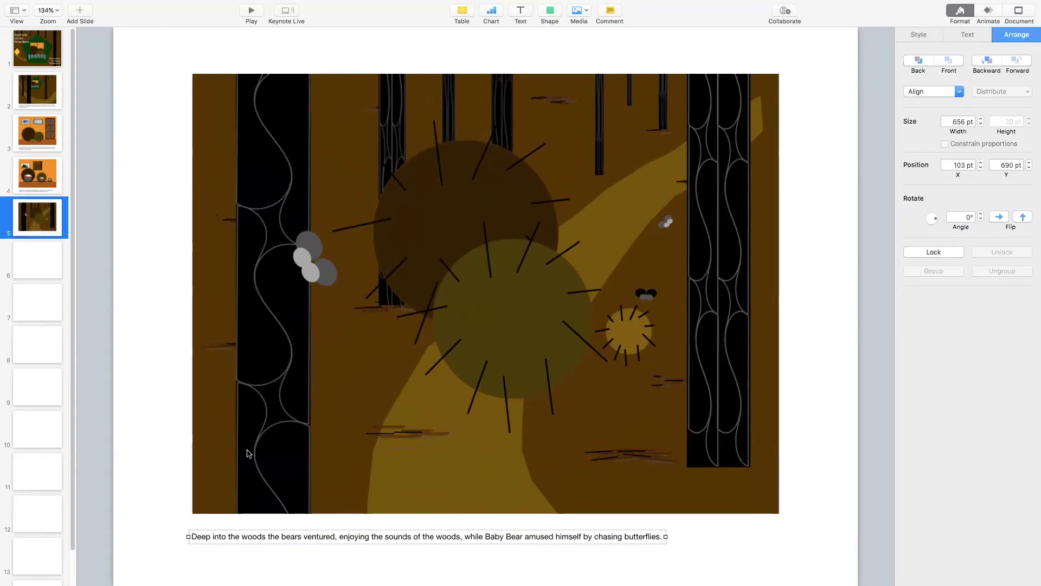
- Check the caption's font size on slide 4 and set the slide 5 story text to 21 pt
left_click(18, 183)
left_click(332, 559)
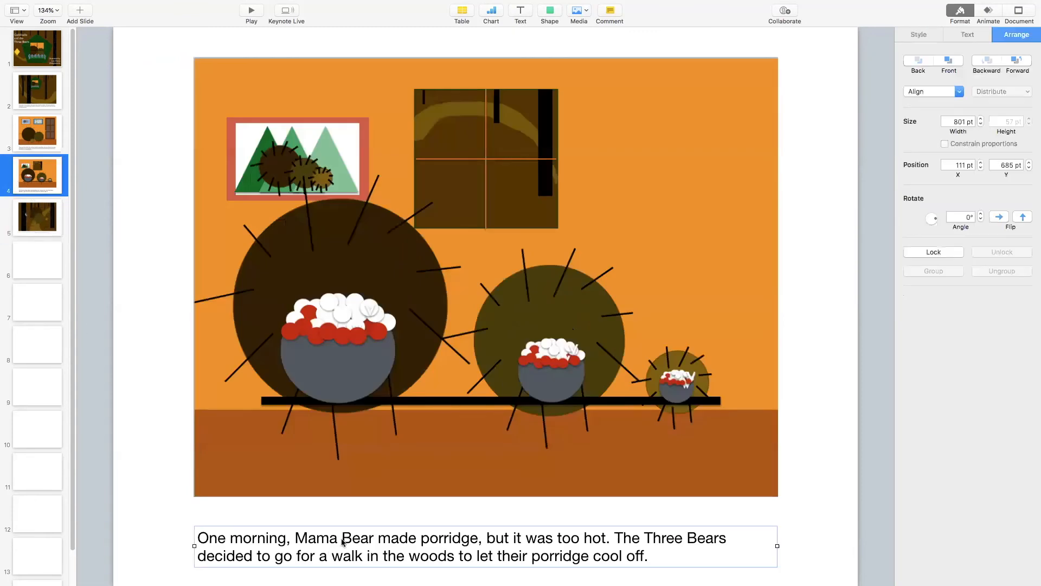
left_click(352, 538)
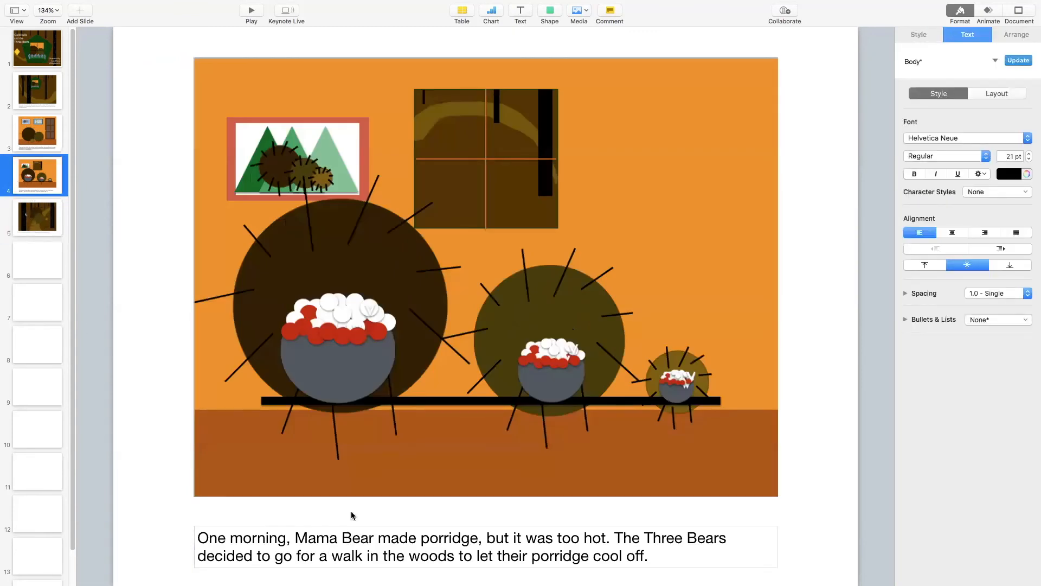
left_click(29, 227)
left_click(384, 543)
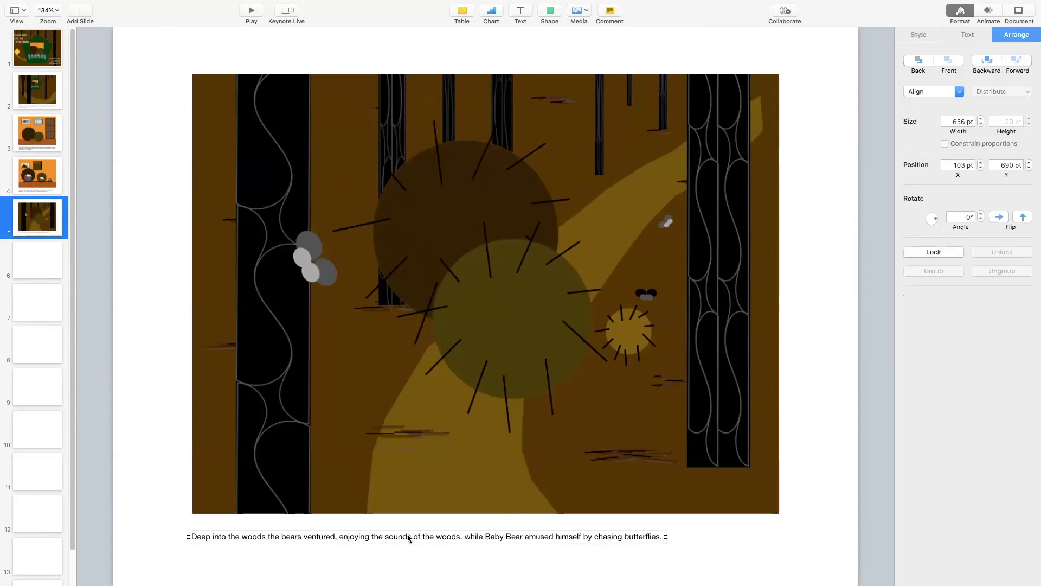
triple_click(409, 537)
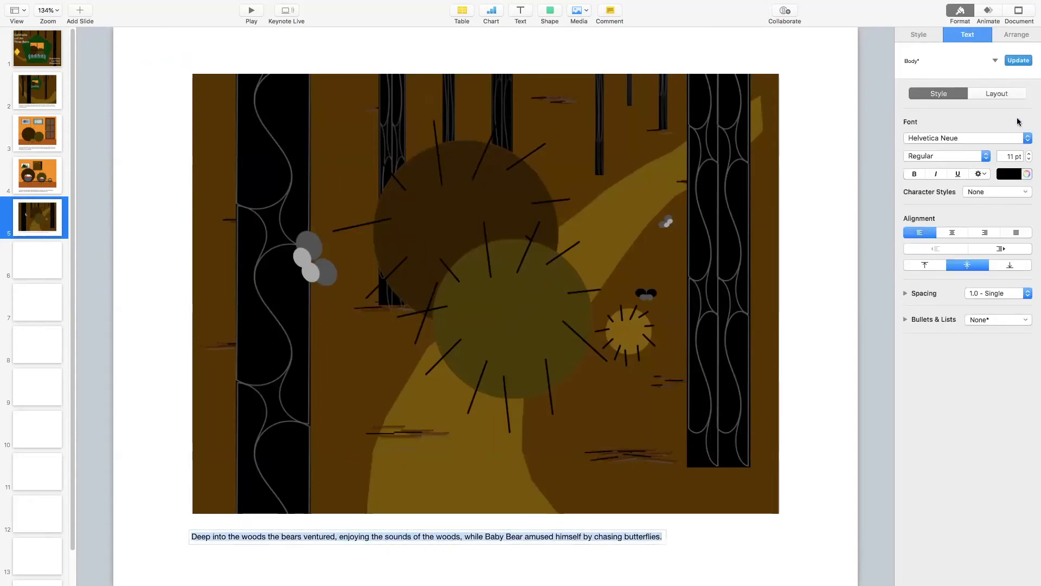
left_click_drag(1010, 156, 1001, 155)
type("21")
key("Return")
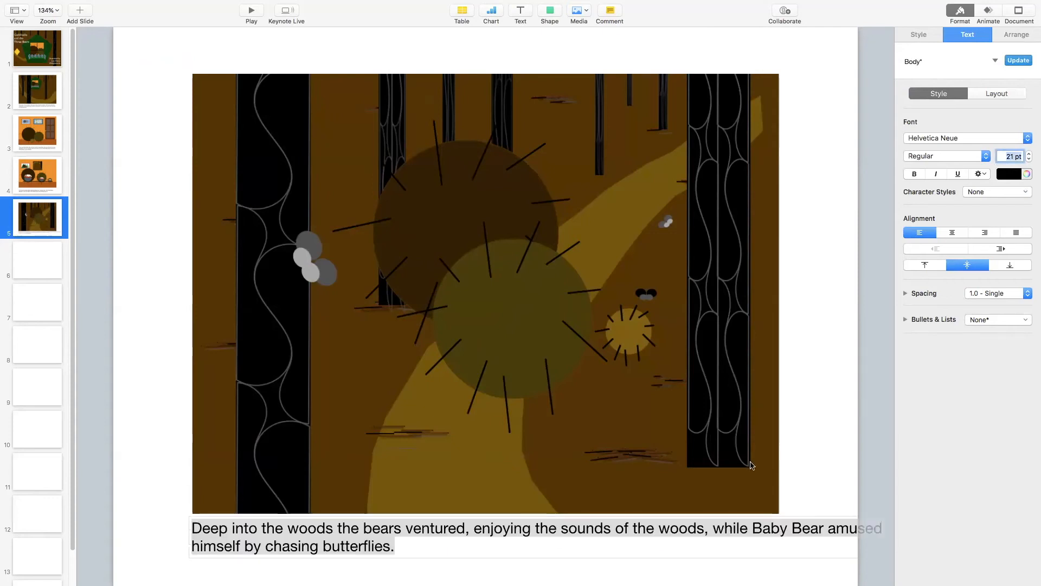
left_click(834, 562)
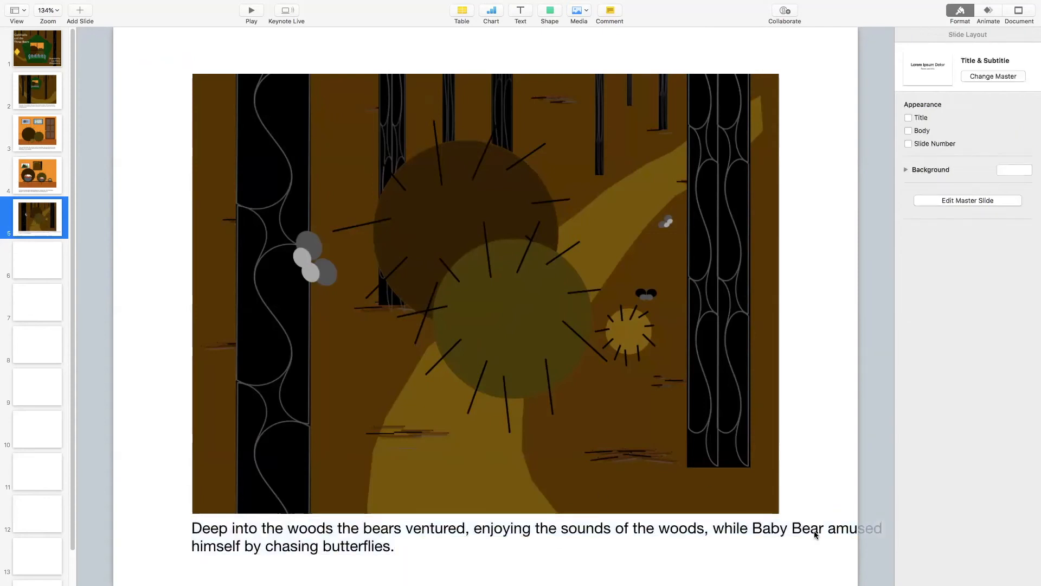
- Narrow the slide 5 text box to about 811 pt and align it under the picture at about X 106, Y 683 pt
left_click_drag(814, 529, 760, 538)
left_click_drag(837, 544, 780, 544)
left_click_drag(134, 545, 187, 543)
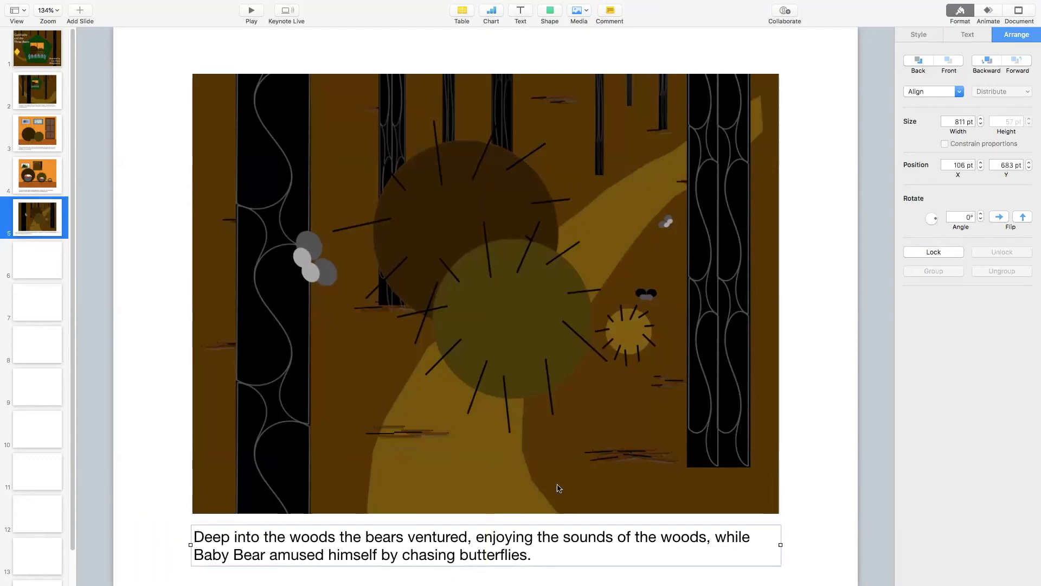
- Review slides 1 through 5 to compare the layout of the pictures and story text
left_click(818, 454)
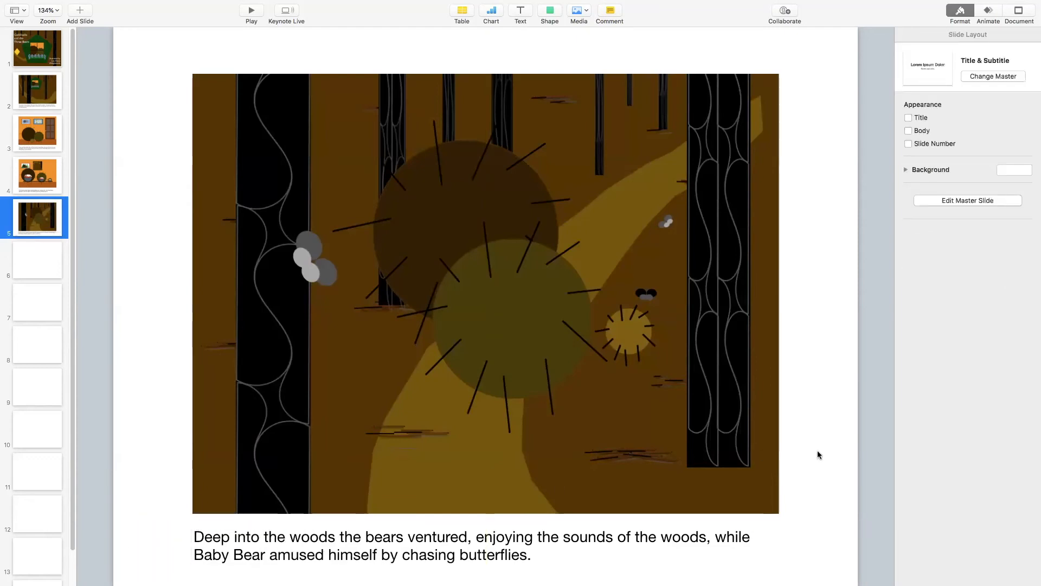
left_click(52, 54)
left_click(46, 84)
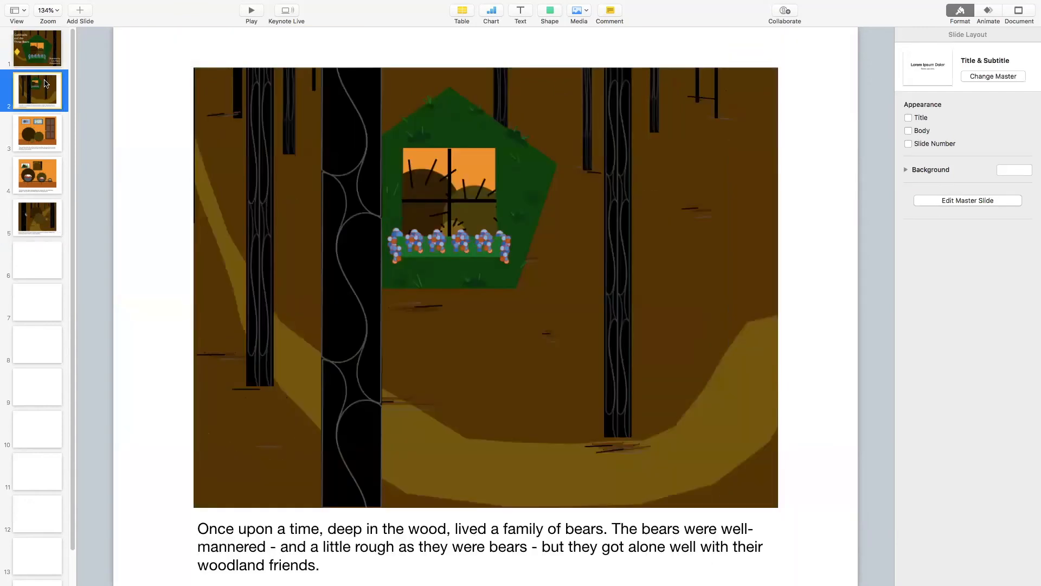
left_click(40, 134)
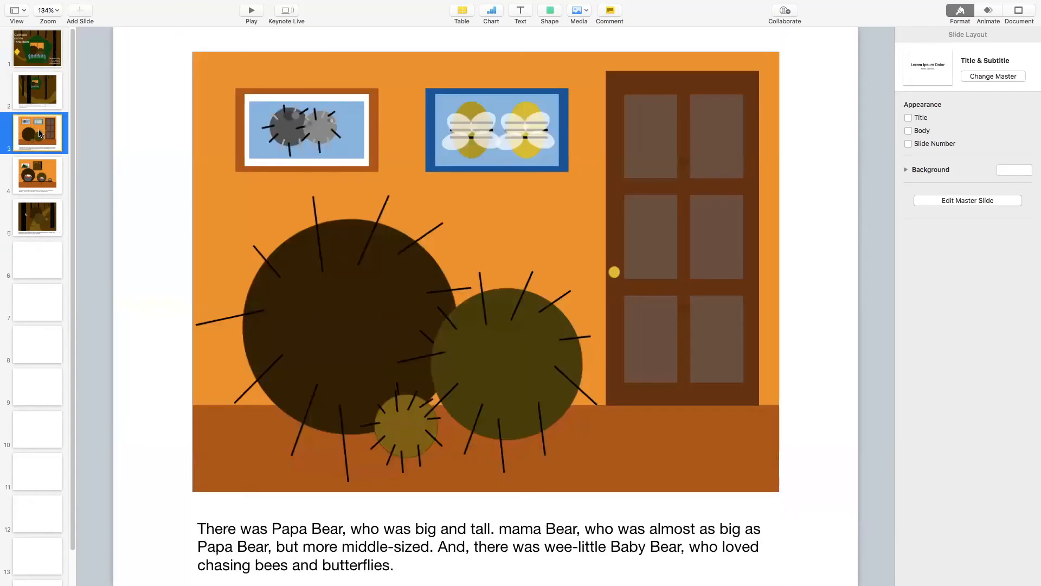
left_click(42, 172)
left_click(44, 215)
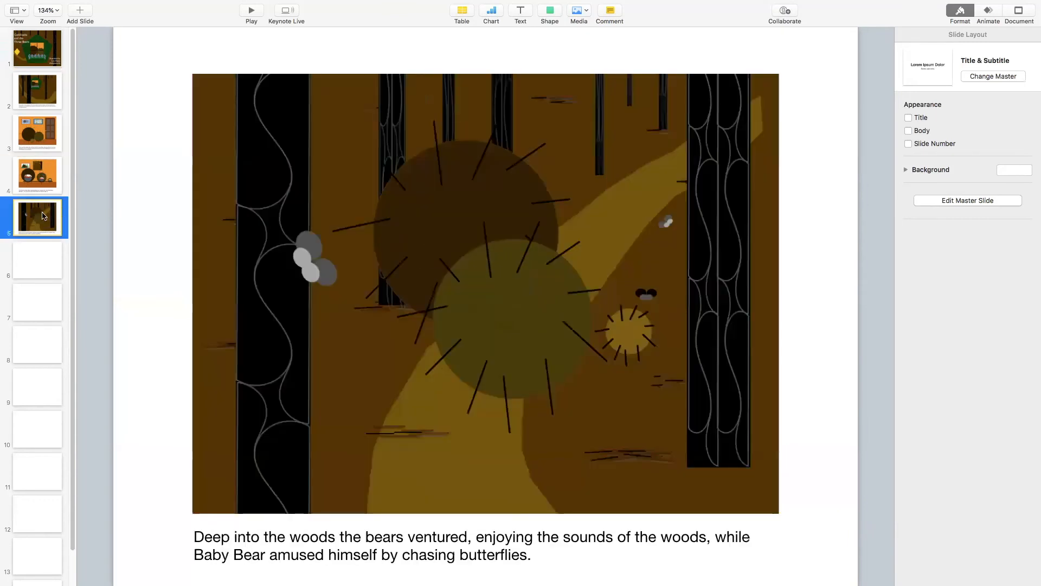
- Check the size and position of slide 2's picture and story text box against the slide 5 layout
left_click(31, 57)
left_click(31, 85)
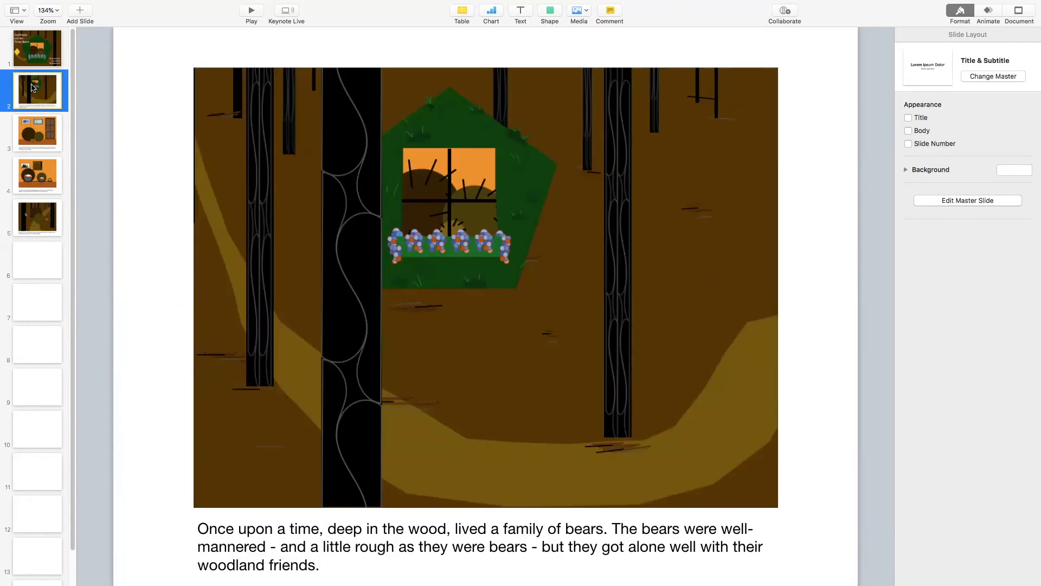
left_click(360, 211)
left_click(385, 530)
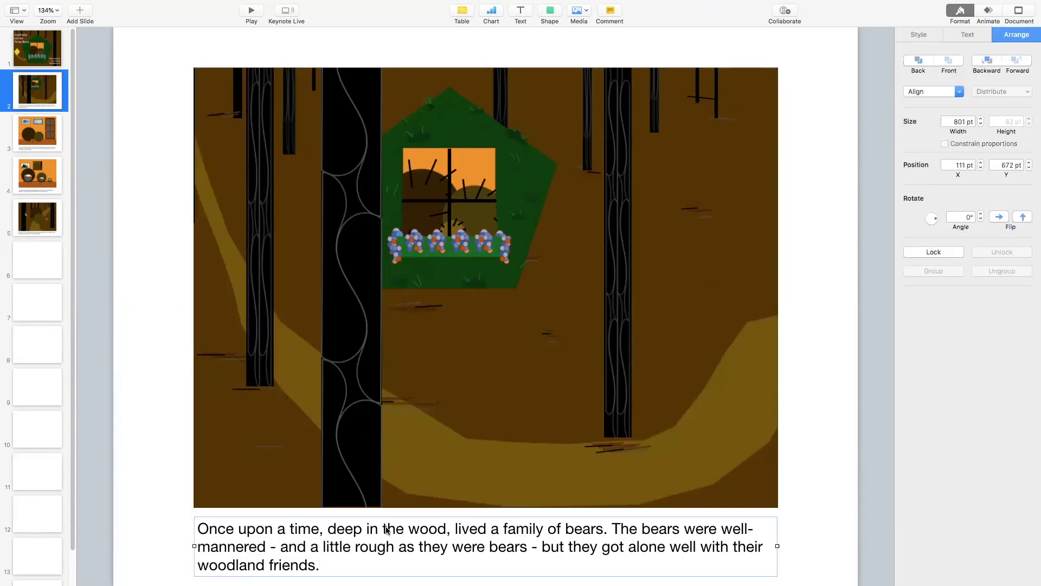
left_click(374, 476)
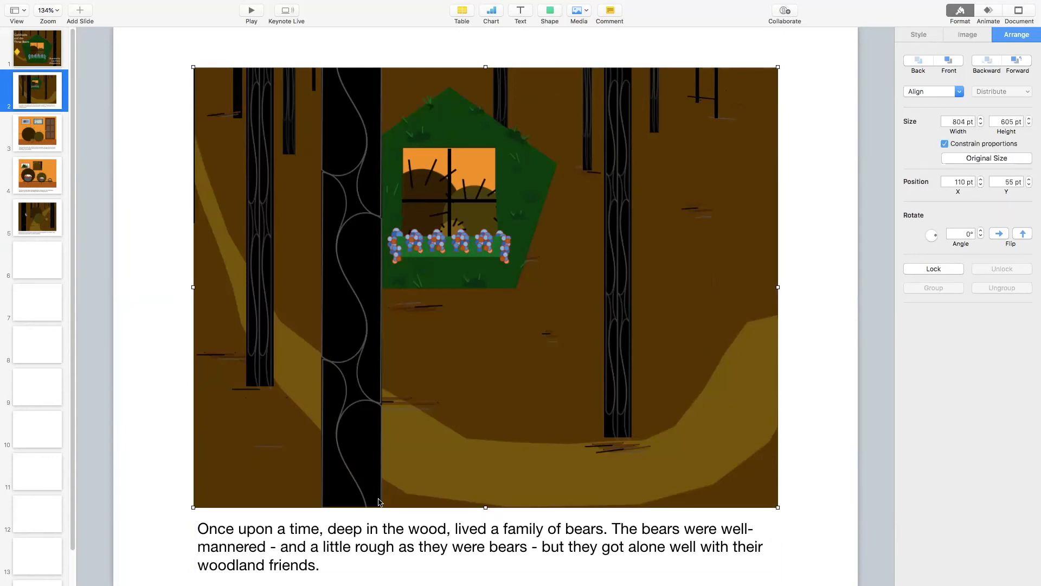
left_click(382, 527)
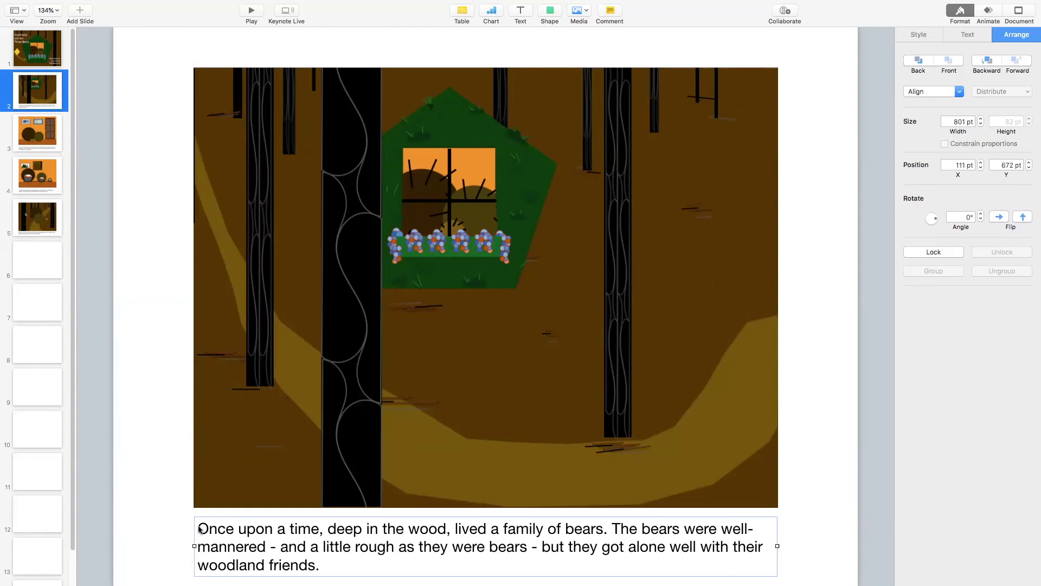
left_click(30, 190)
left_click(45, 222)
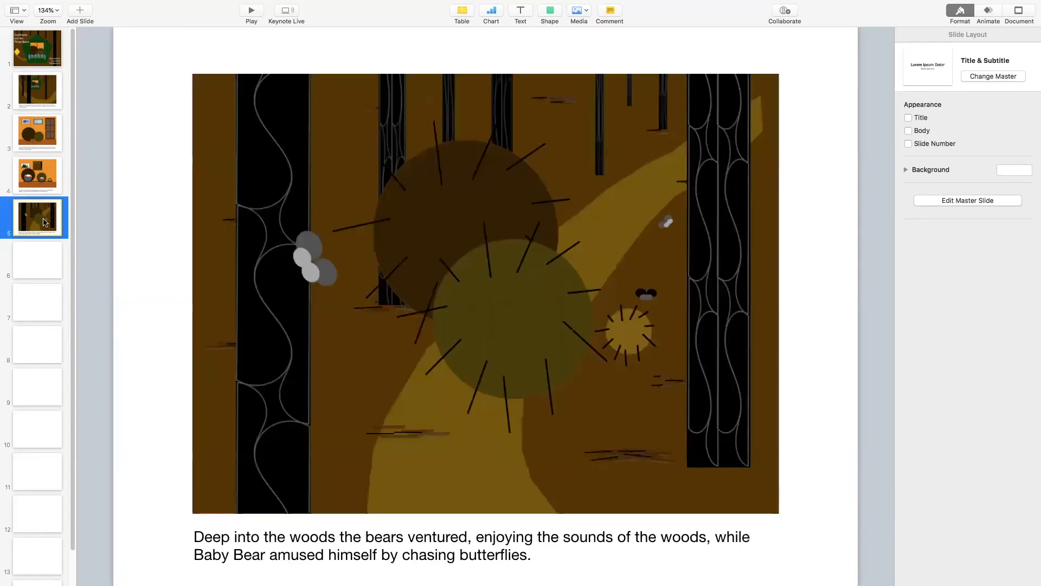
- Paste the meadow picture with the yellow diamond onto blank slide 6 and set its width to 804 pt
left_click(30, 266)
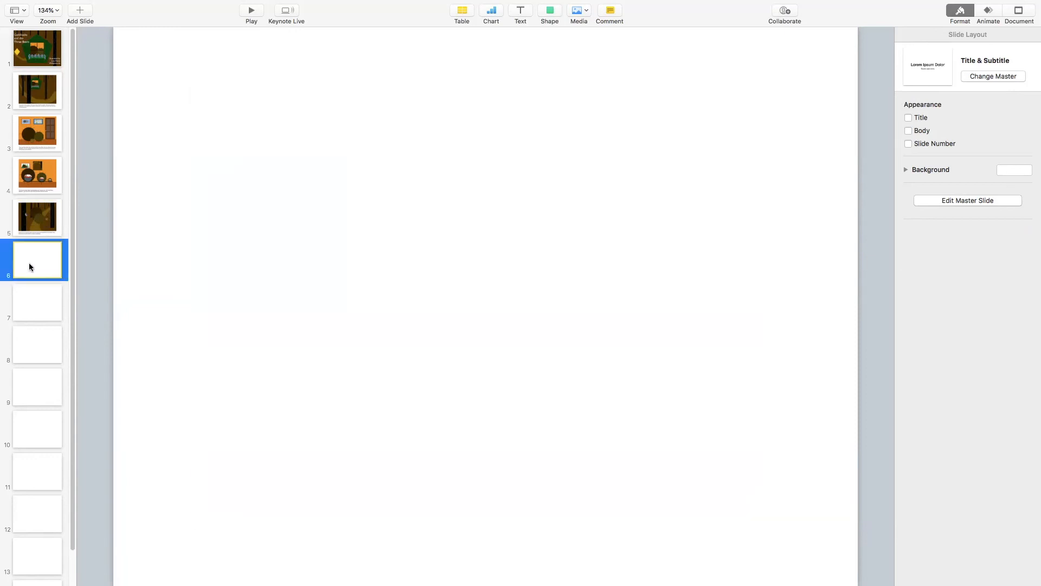
key("super+v")
left_click_drag(468, 201, 503, 301)
left_click_drag(966, 122, 938, 120)
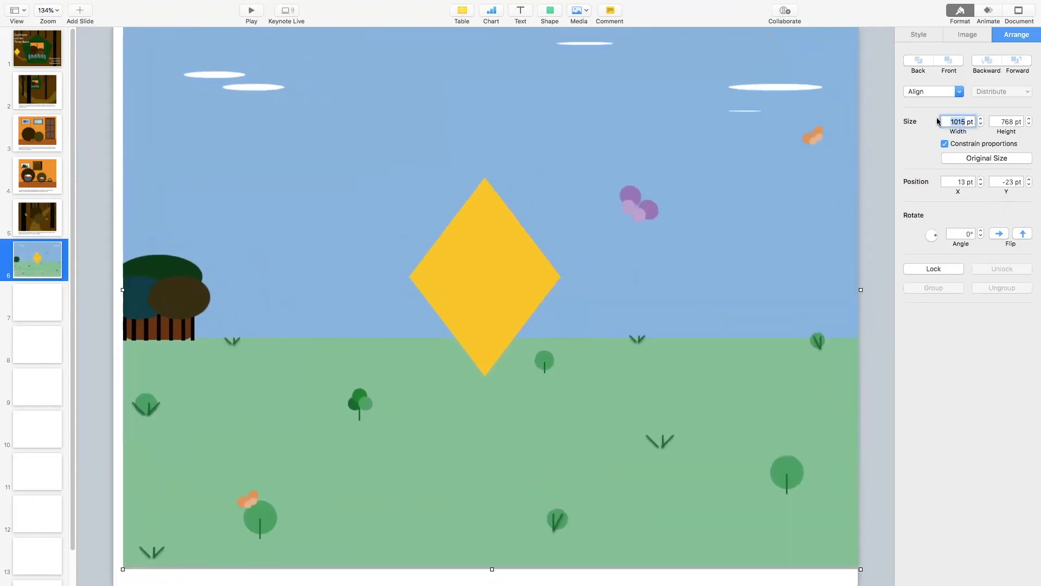
type("800")
left_click(883, 204)
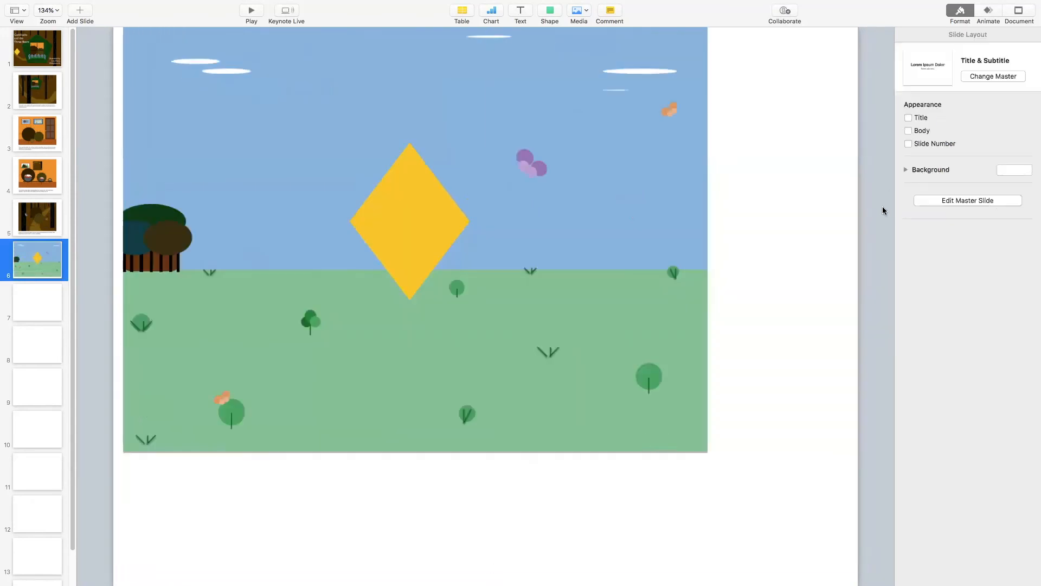
- Set the meadow picture's height to 605 pt and center it on slide 6, leaving room for text below
left_click_drag(558, 220, 623, 261)
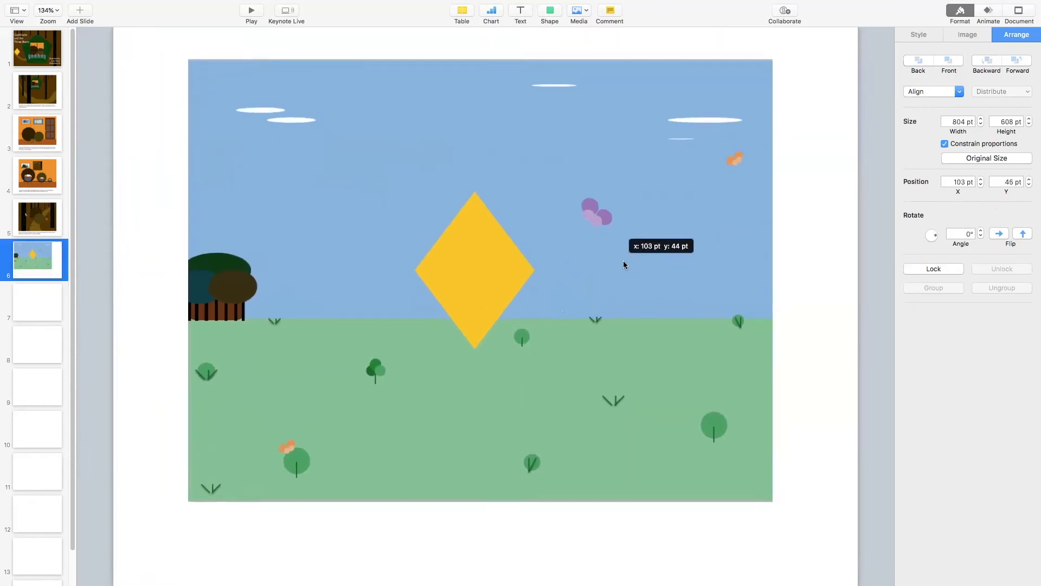
left_click(1012, 121)
key("BackSpace")
type("5")
left_click_drag(715, 244, 675, 258)
left_click(825, 232)
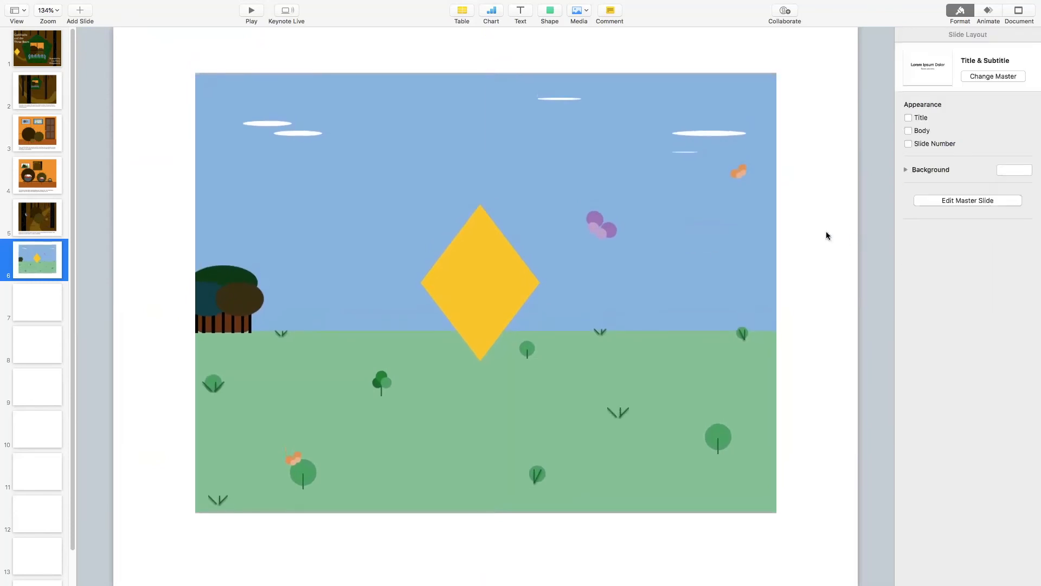
- Add a text box below the meadow picture with the passage "One the other side of the woods" to "sent her on an errand."
left_click(521, 12)
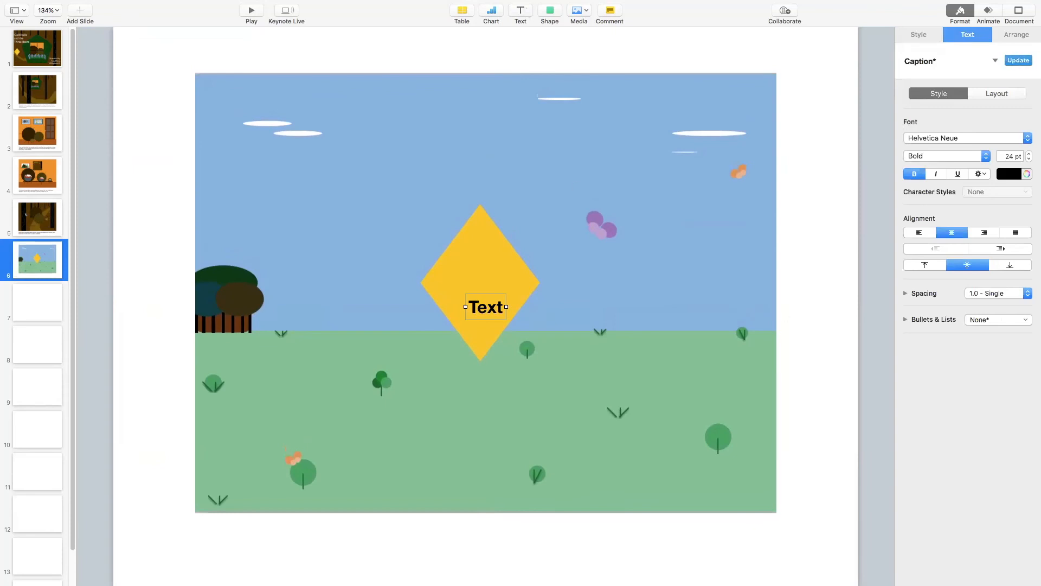
key("super+Tab")
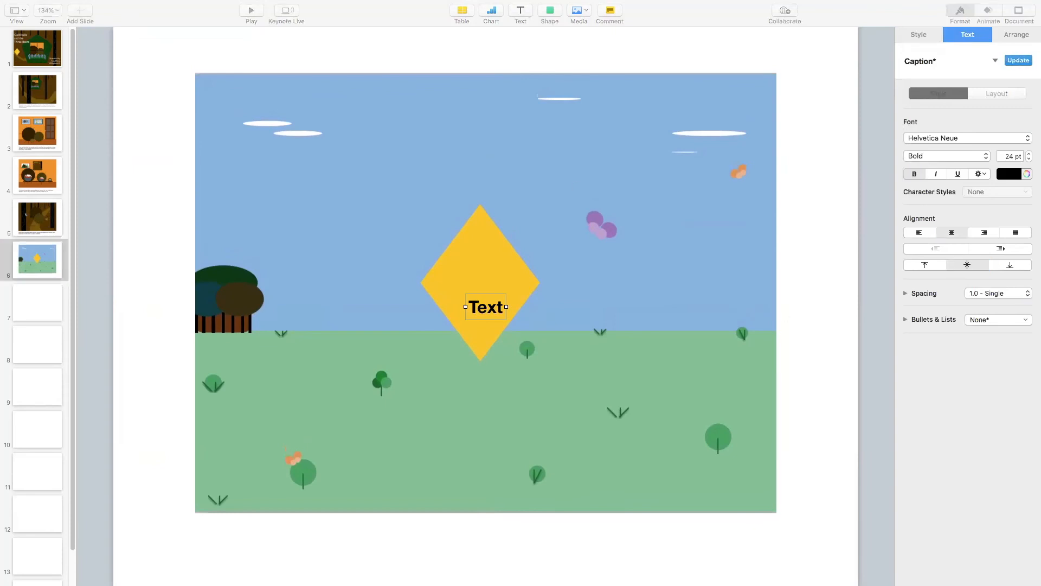
left_click(488, 305)
left_click_drag(486, 307, 299, 537)
double_click(490, 542)
type("One the other side of the woods lived a little girl named Goldilocks. While she was outside playing and chasing butterflies, her mother sent her on an errand.")
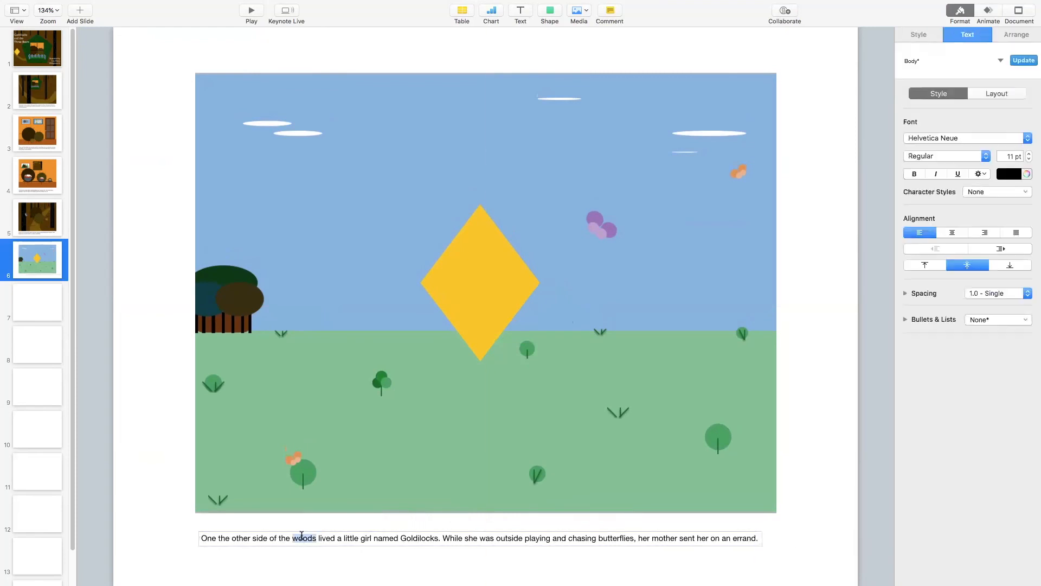
- Set the whole slide 6 story passage to 21 pt
triple_click(300, 537)
double_click(1000, 156)
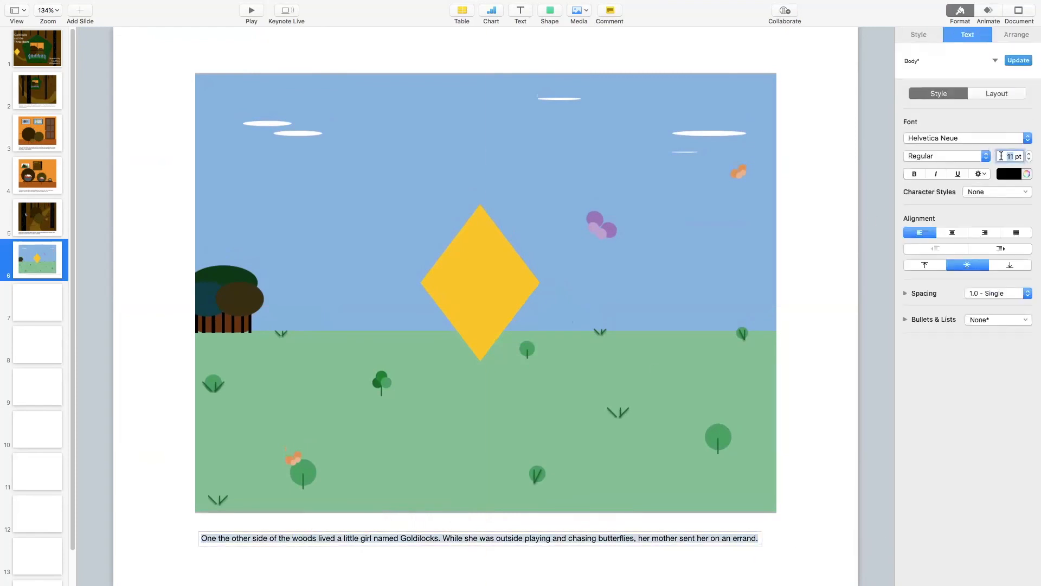
type("21")
key("Return")
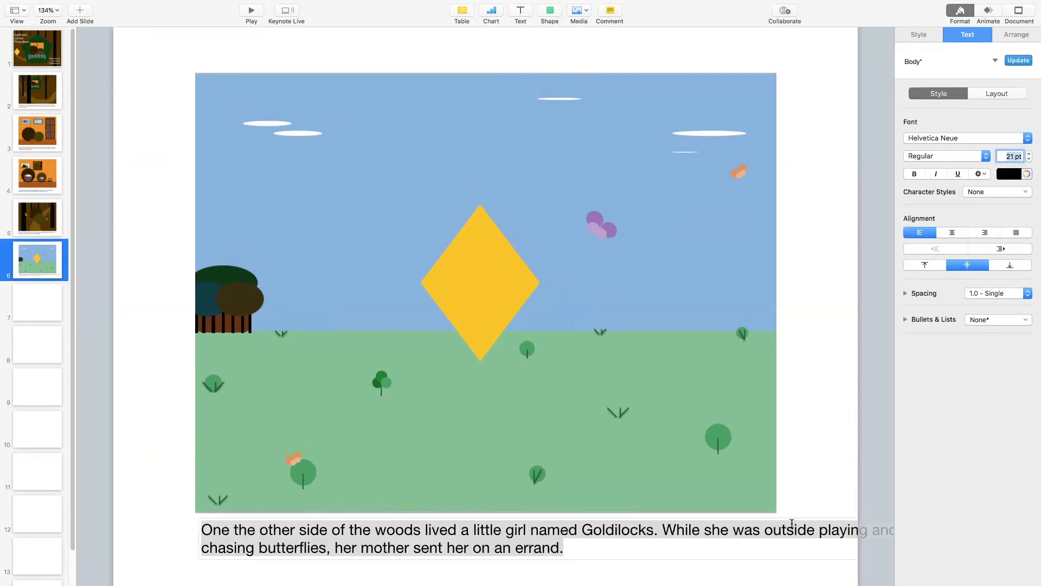
- Narrow the slide 6 text box to the picture's width and align it just below the meadow picture
left_click(839, 565)
left_click(839, 543)
left_click_drag(860, 534, 774, 538)
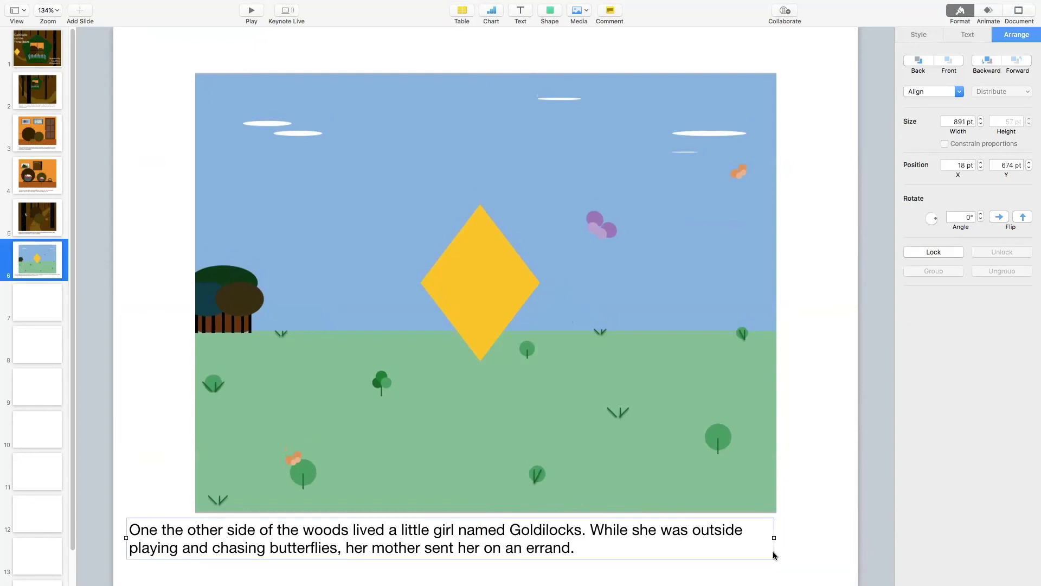
left_click_drag(125, 537, 198, 541)
left_click_drag(367, 553, 366, 557)
left_click(795, 529)
left_click(698, 554)
left_click_drag(774, 542, 778, 542)
left_click(796, 532)
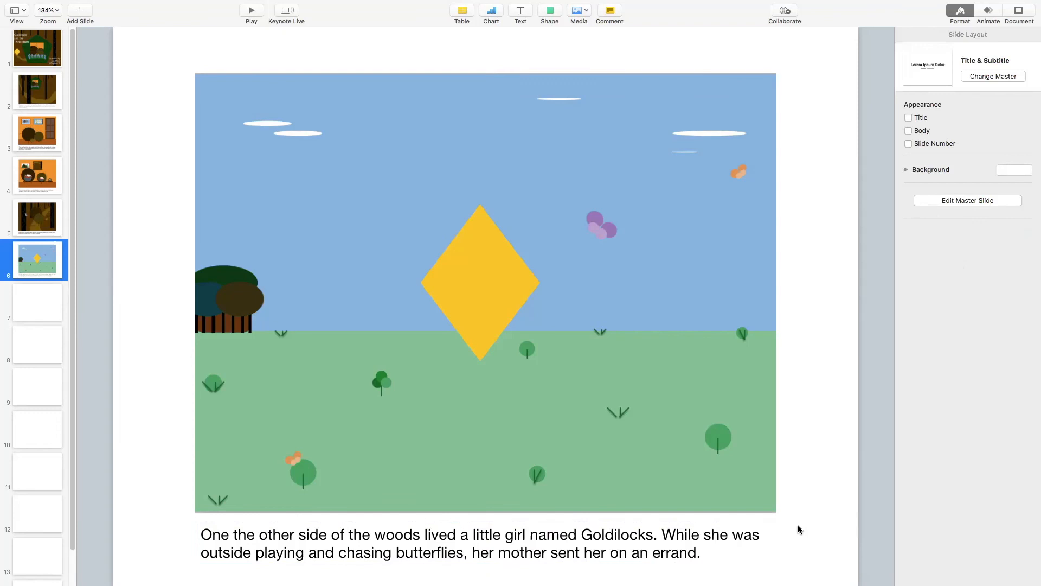
- Review the cover and the first two story pages
left_click(30, 46)
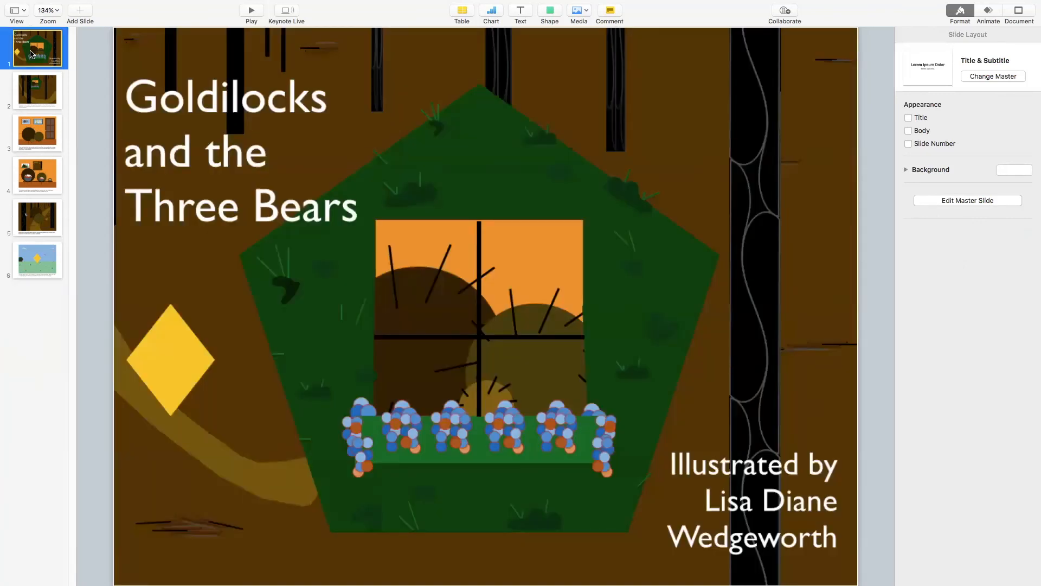
left_click(31, 100)
left_click(35, 122)
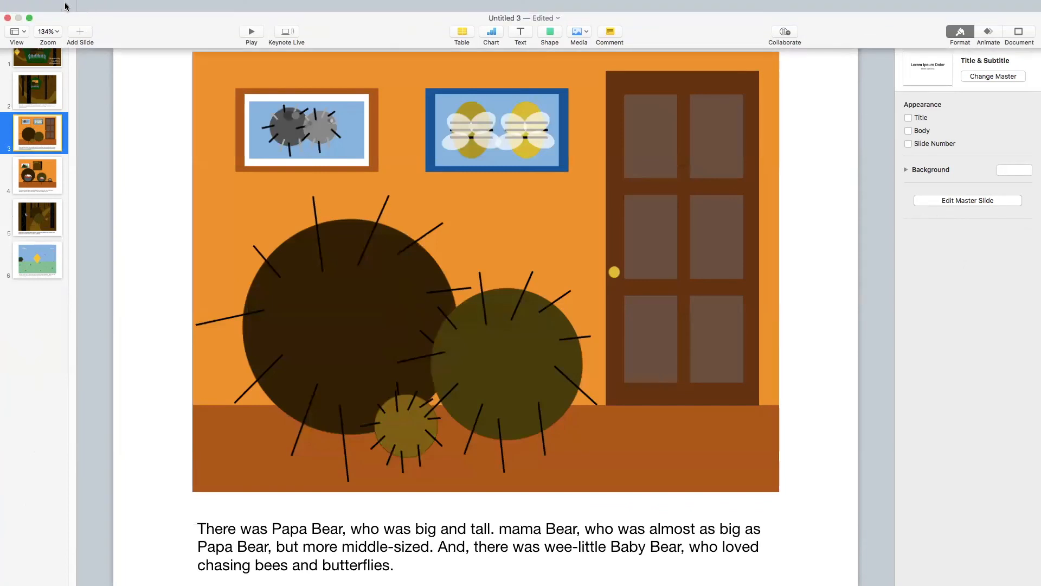
- Export the presentation as a PDF with Best image quality
left_click(77, 7)
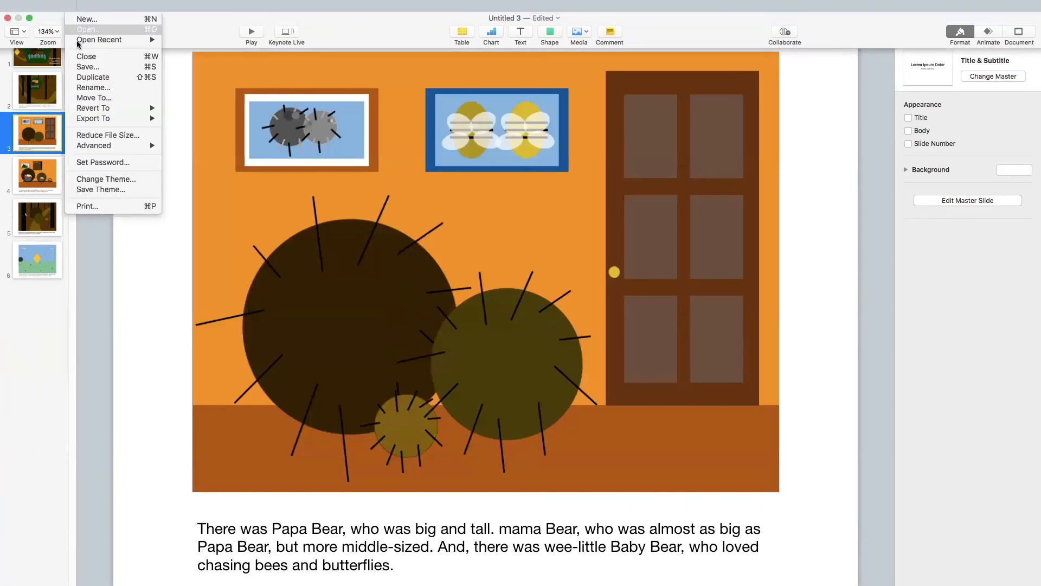
mouse_move(87, 119)
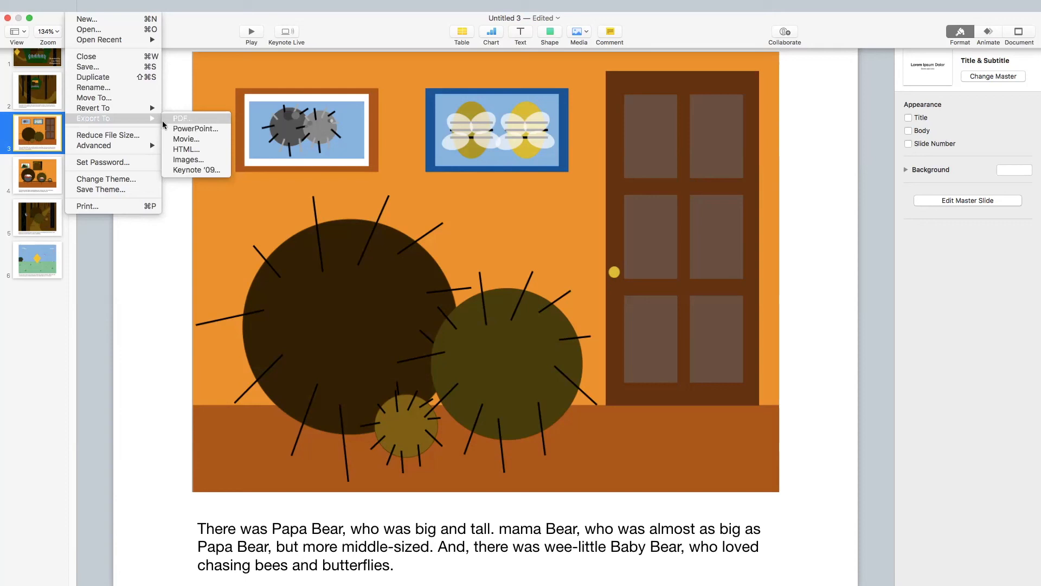
left_click(183, 120)
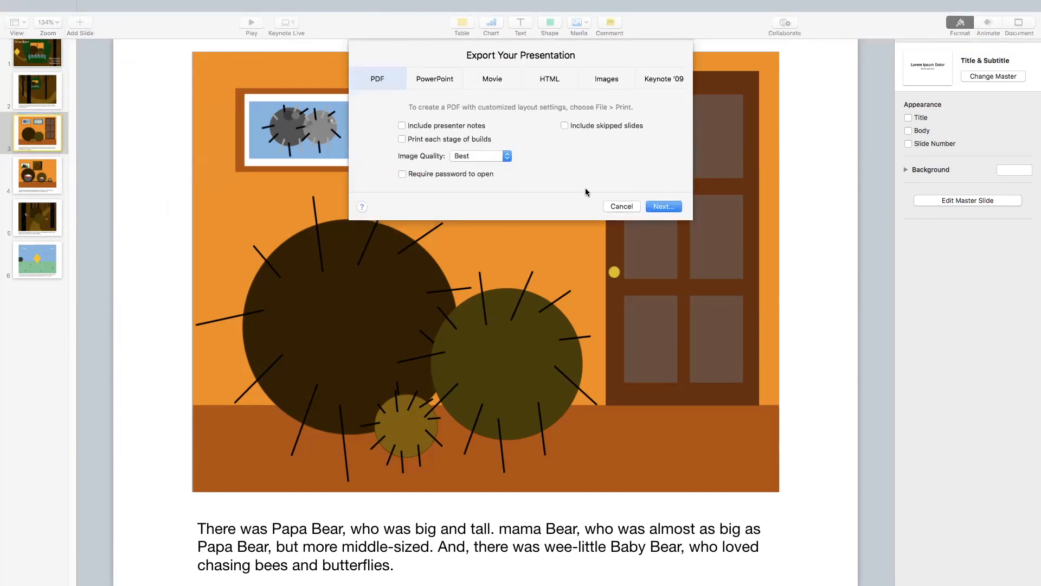
left_click(666, 208)
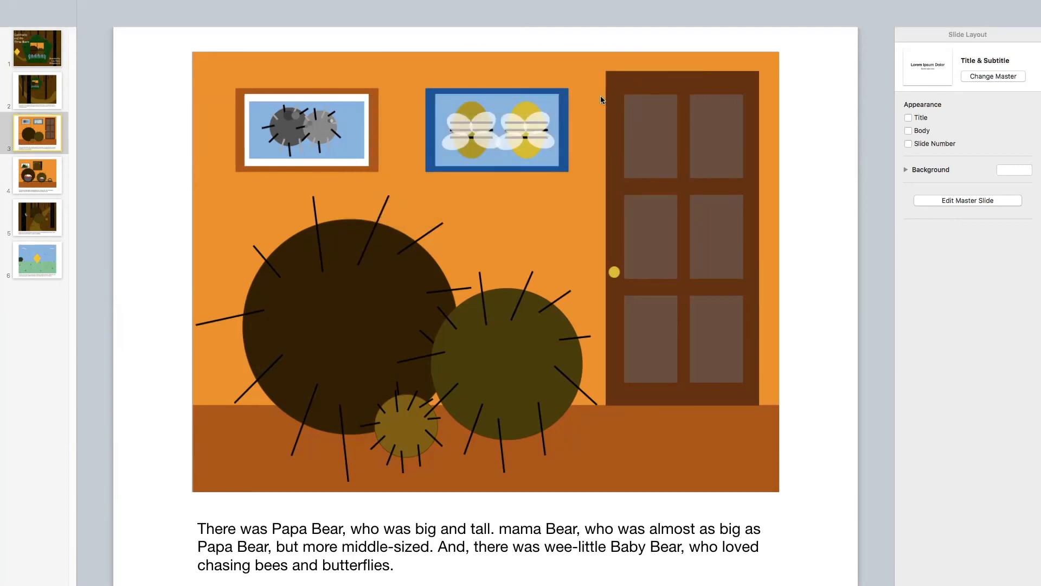